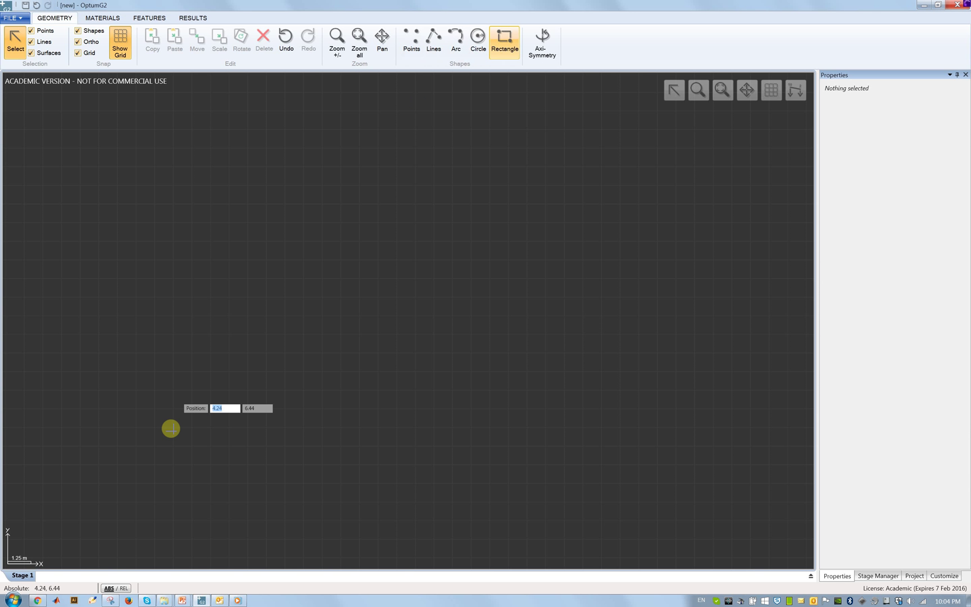
# Draw the rectangular soil block and zoom to fit the whole model.
pyautogui.click(175, 465)
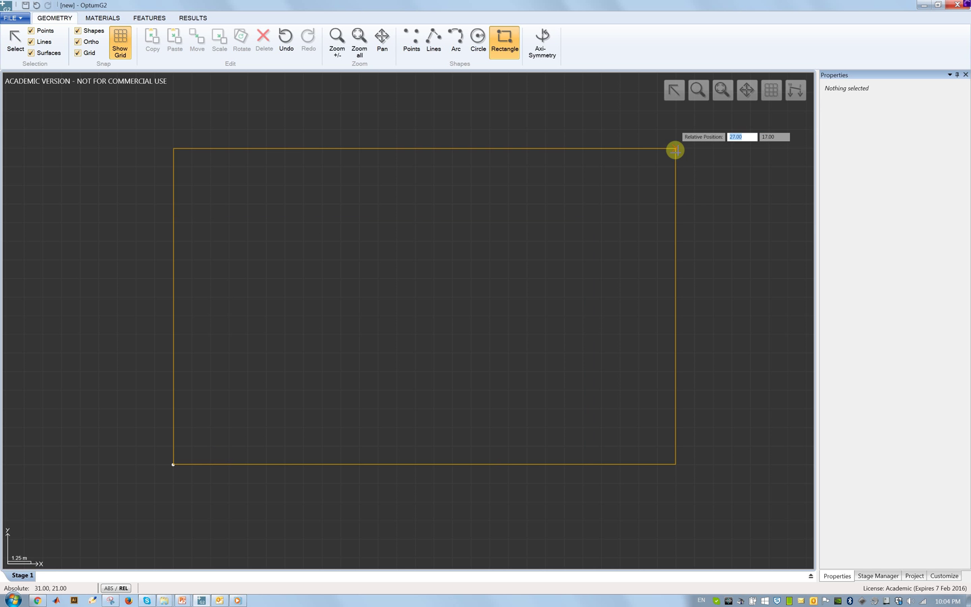
pyautogui.click(676, 148)
pyautogui.press('Escape')
pyautogui.click(723, 90)
# Assign Medium Sand-MC to the block with friction angle 30° and dry unit weight 18 kN/m³.
pyautogui.click(331, 283)
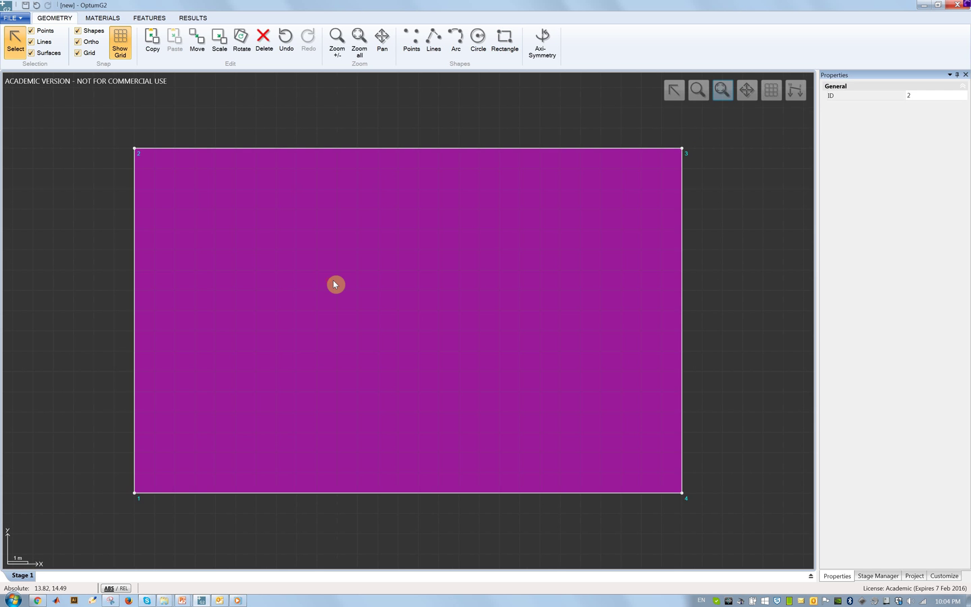
pyautogui.click(103, 17)
pyautogui.click(358, 50)
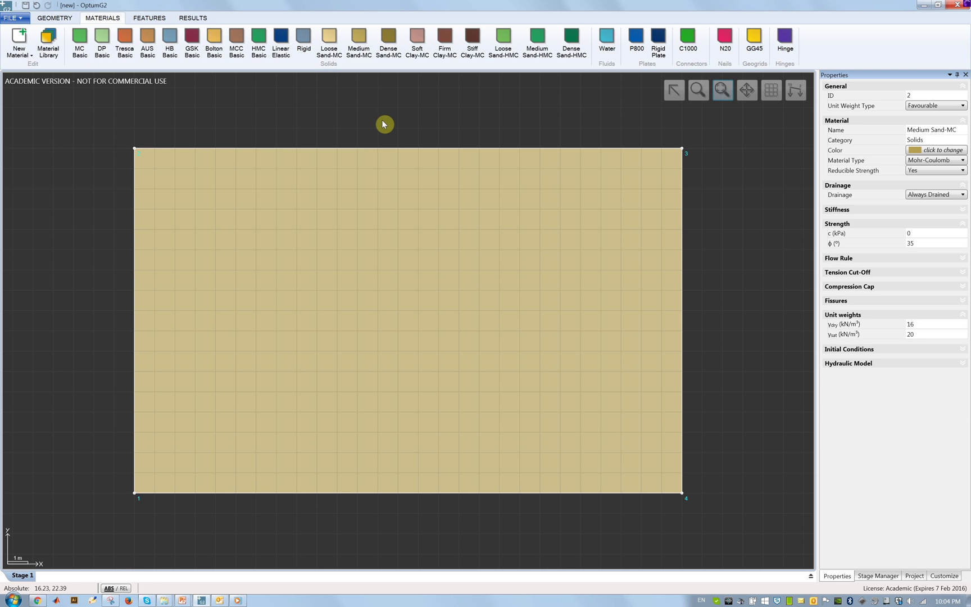
pyautogui.click(924, 244)
pyautogui.press('BackSpace')
pyautogui.write('0')
pyautogui.click(925, 324)
pyautogui.doubleClick(927, 325)
pyautogui.write('18')
pyautogui.press('Tab')
pyautogui.click(298, 127)
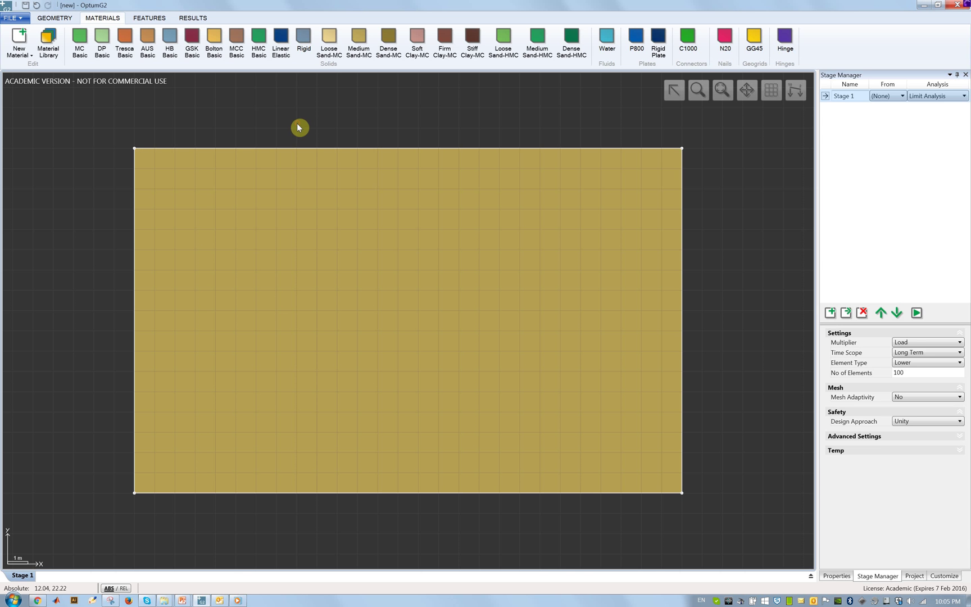
# Apply standard fixities to the soil block and check the supports on the left, base and right edges.
pyautogui.click(147, 18)
pyautogui.click(250, 39)
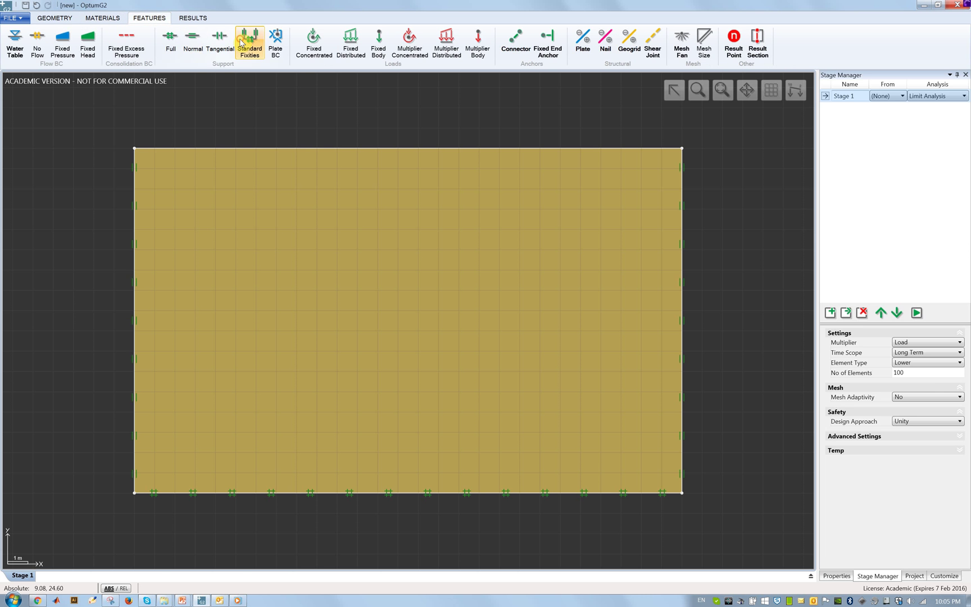
pyautogui.click(133, 220)
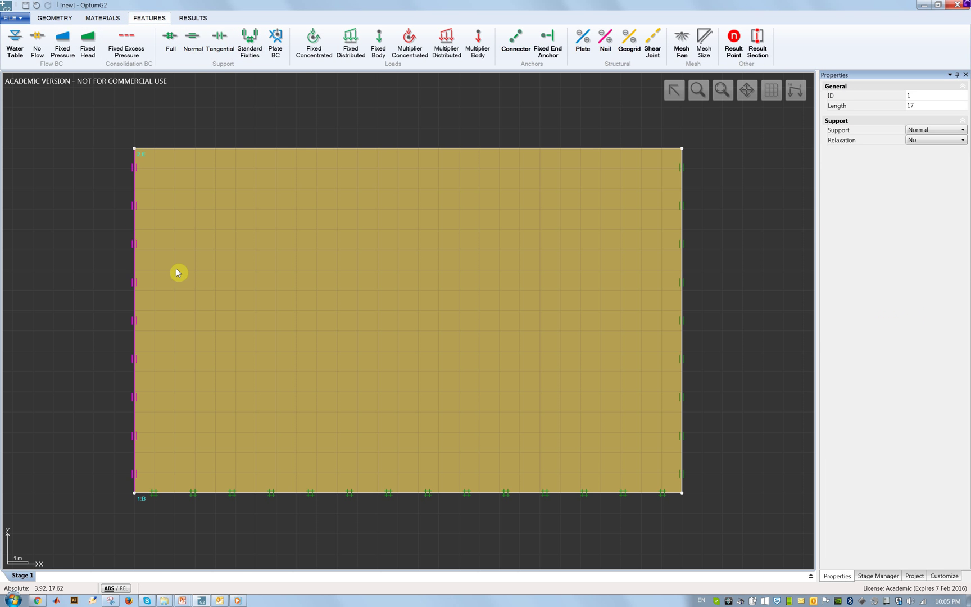
pyautogui.click(534, 497)
pyautogui.click(532, 494)
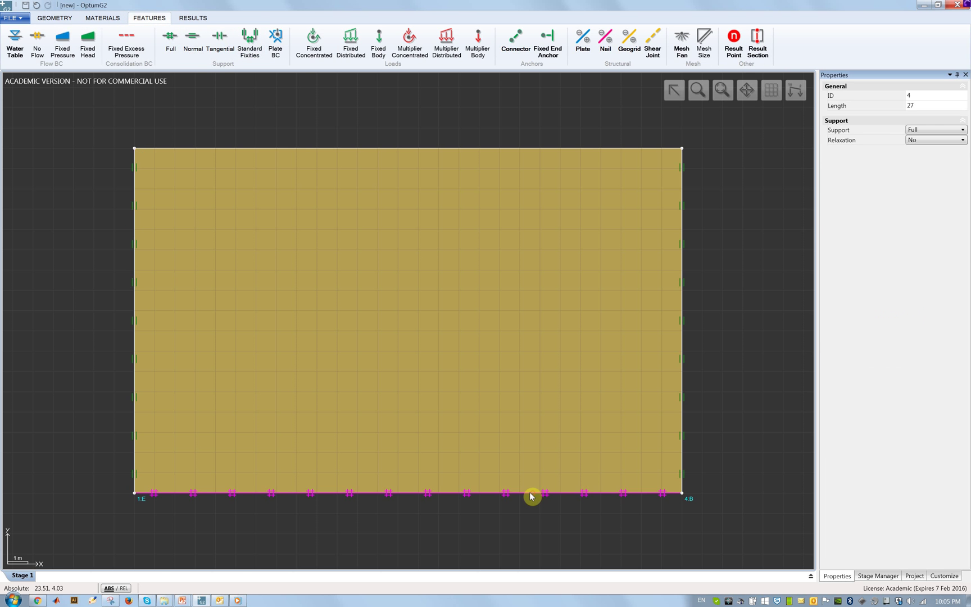
pyautogui.click(682, 351)
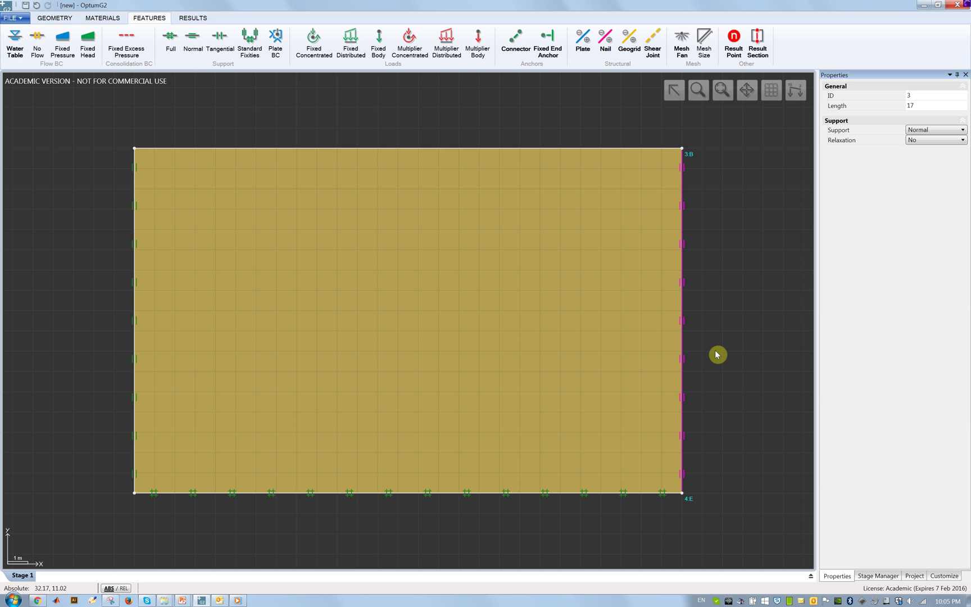
pyautogui.click(733, 352)
pyautogui.click(732, 353)
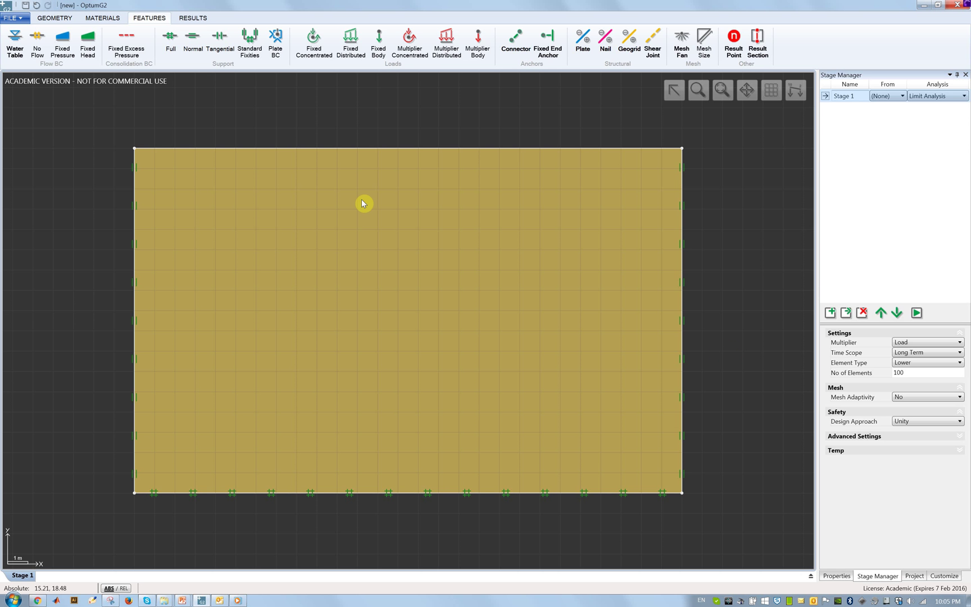
# Draw a two-segment plate wall at x = 24 from the surface down through y = 13 to y = 9.
pyautogui.click(582, 41)
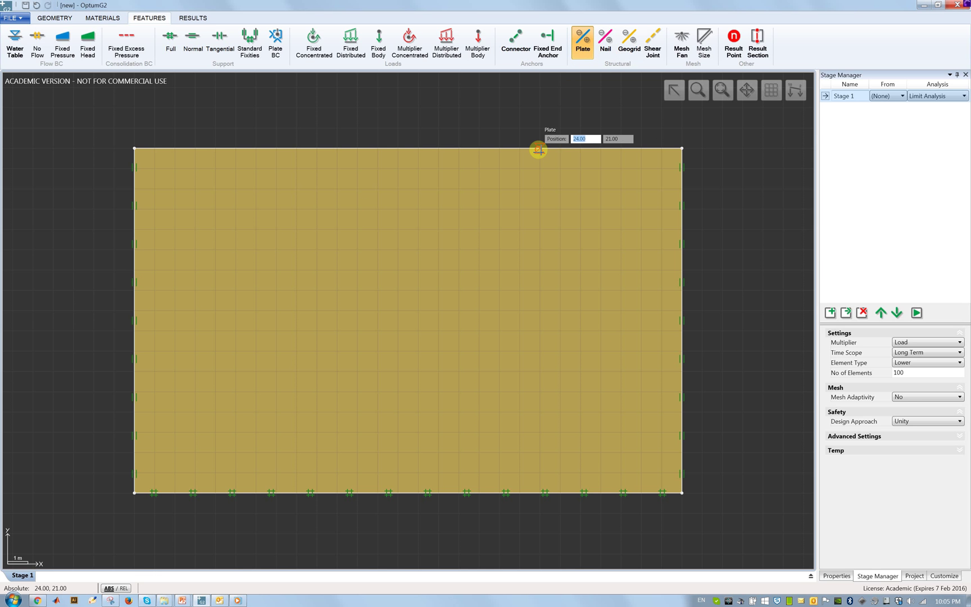
pyautogui.click(553, 208)
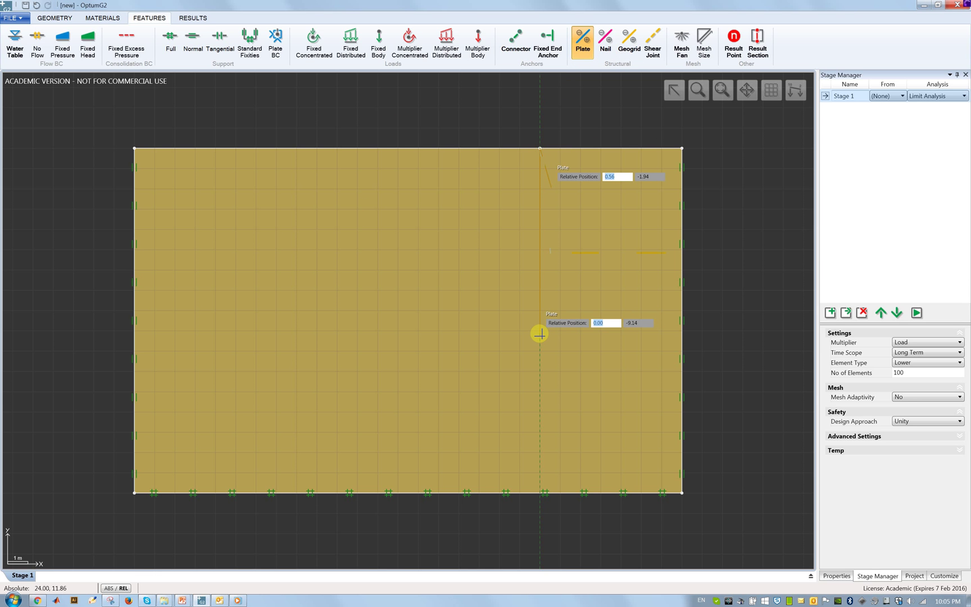
pyautogui.click(540, 311)
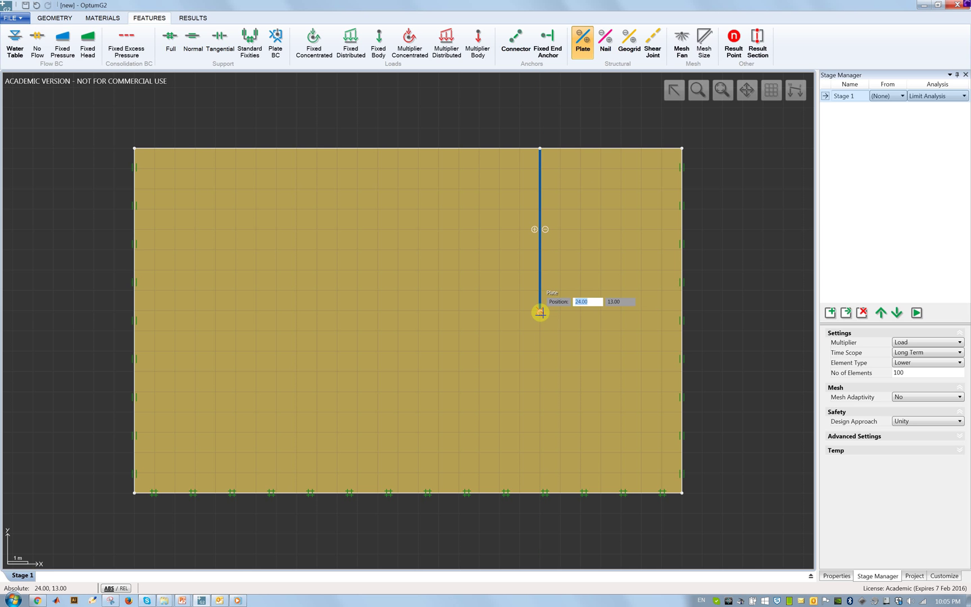
pyautogui.click(540, 390)
pyautogui.press('Escape')
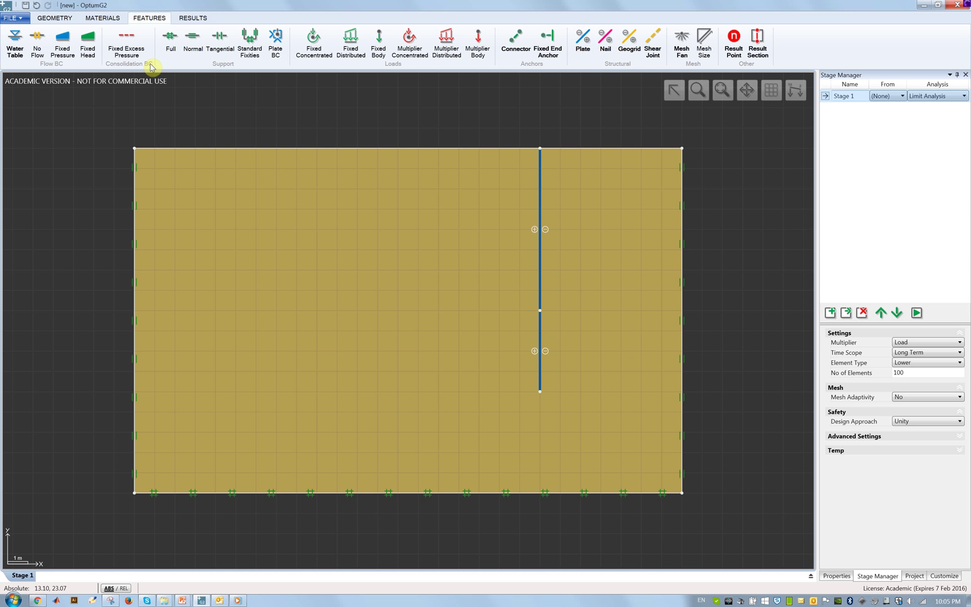
pyautogui.click(55, 18)
# Draw a rectangle from the wall top to the right edge at y = 13 and delete that soil block.
pyautogui.click(504, 41)
pyautogui.click(539, 148)
pyautogui.click(684, 310)
pyautogui.press('Escape')
pyautogui.moveTo(709, 132); pyautogui.dragTo(613, 208)
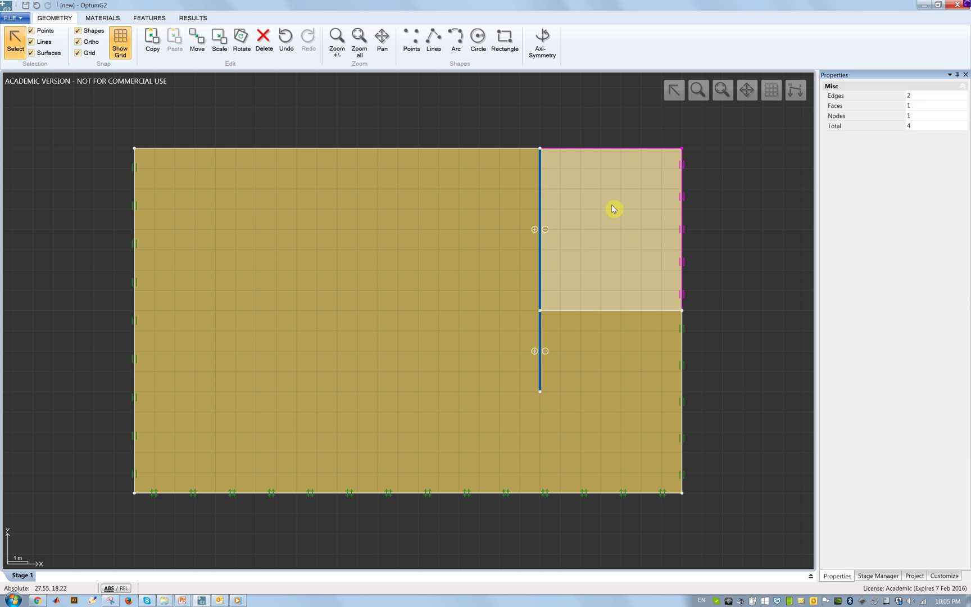
pyautogui.press('Delete')
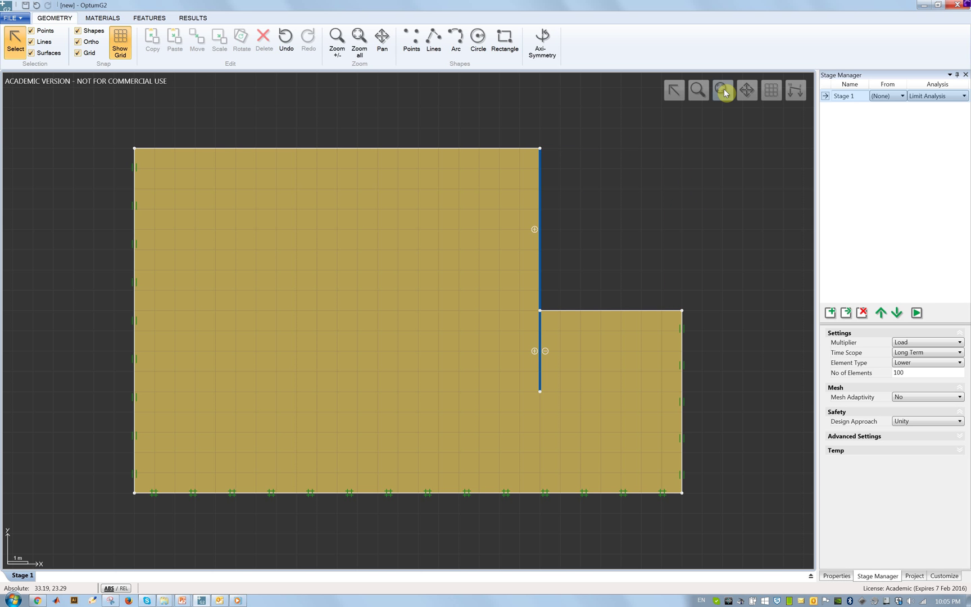
pyautogui.click(723, 89)
# Add a point on the wall at (24, 20) and give it a plate support with free vertical displacement.
pyautogui.click(411, 40)
pyautogui.click(536, 169)
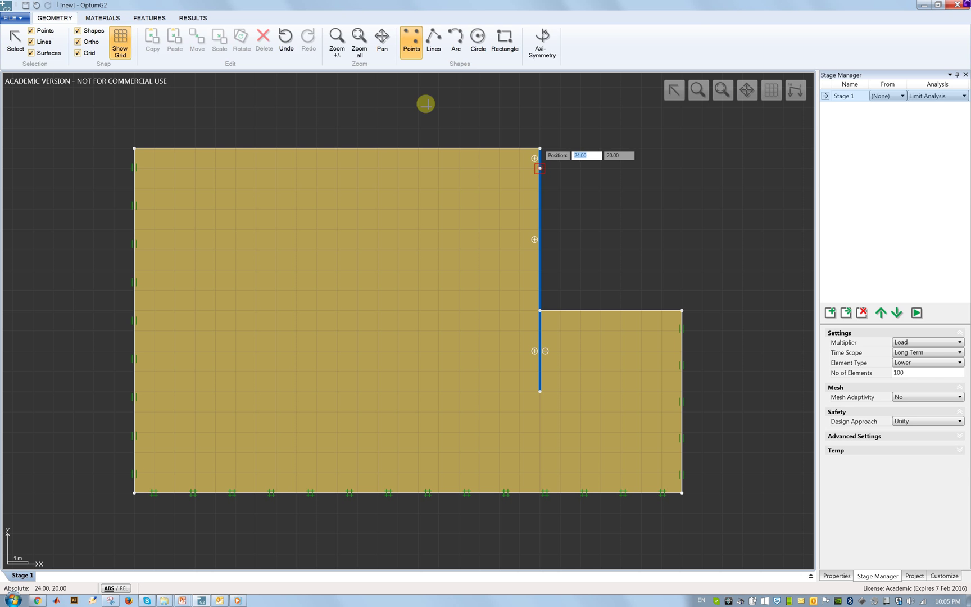
pyautogui.click(162, 21)
pyautogui.click(275, 42)
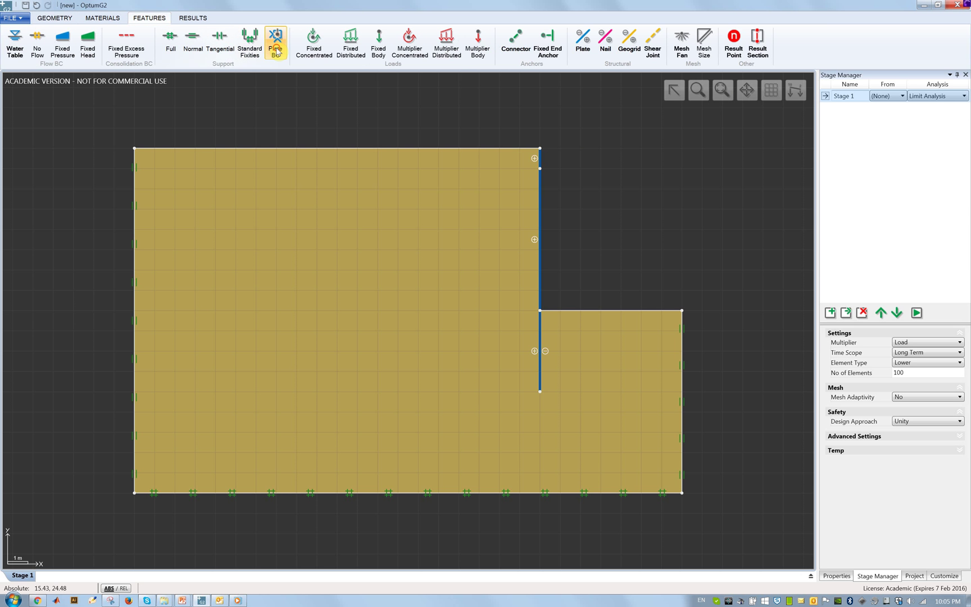
pyautogui.click(540, 168)
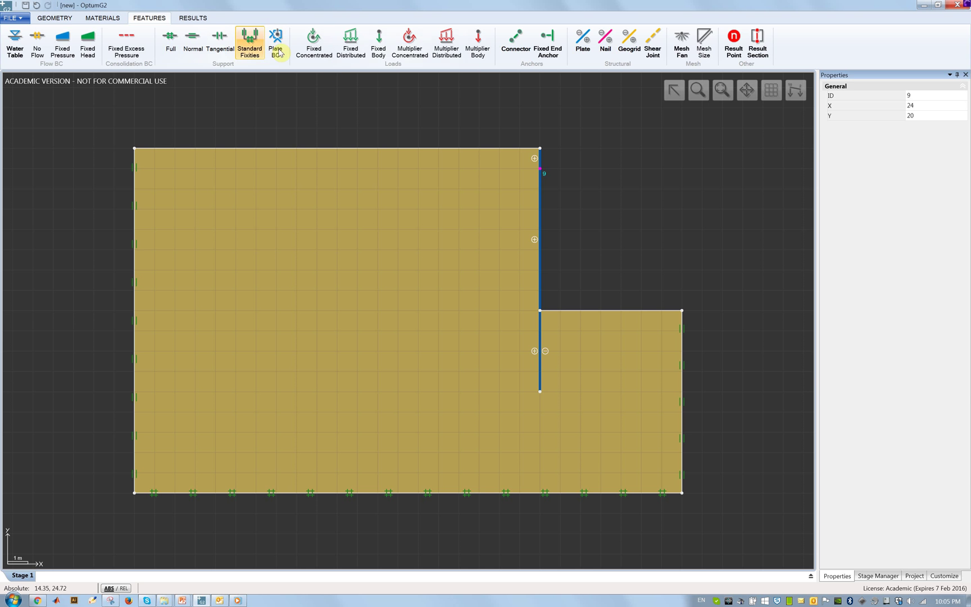
pyautogui.click(275, 43)
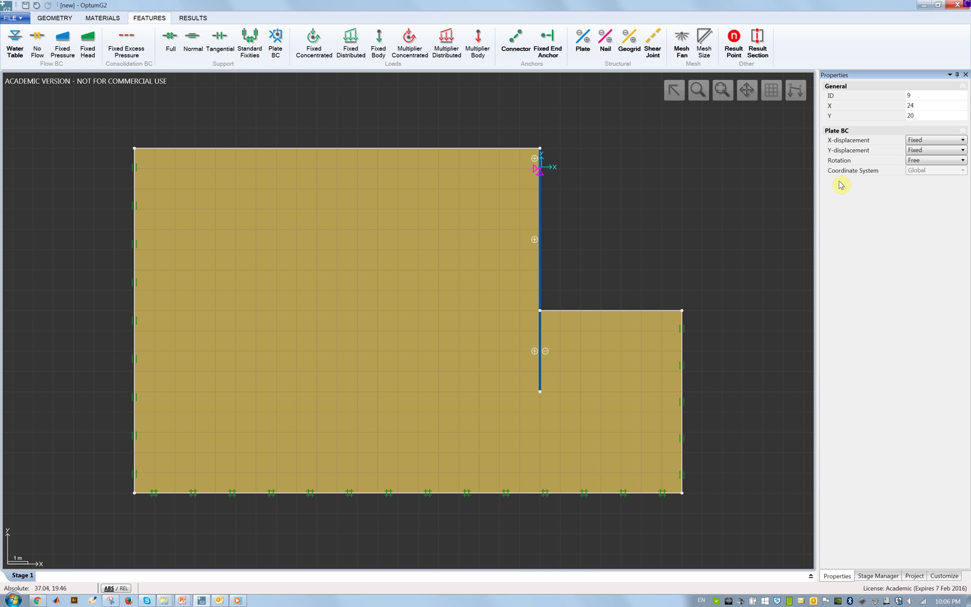
pyautogui.click(926, 151)
pyautogui.click(924, 171)
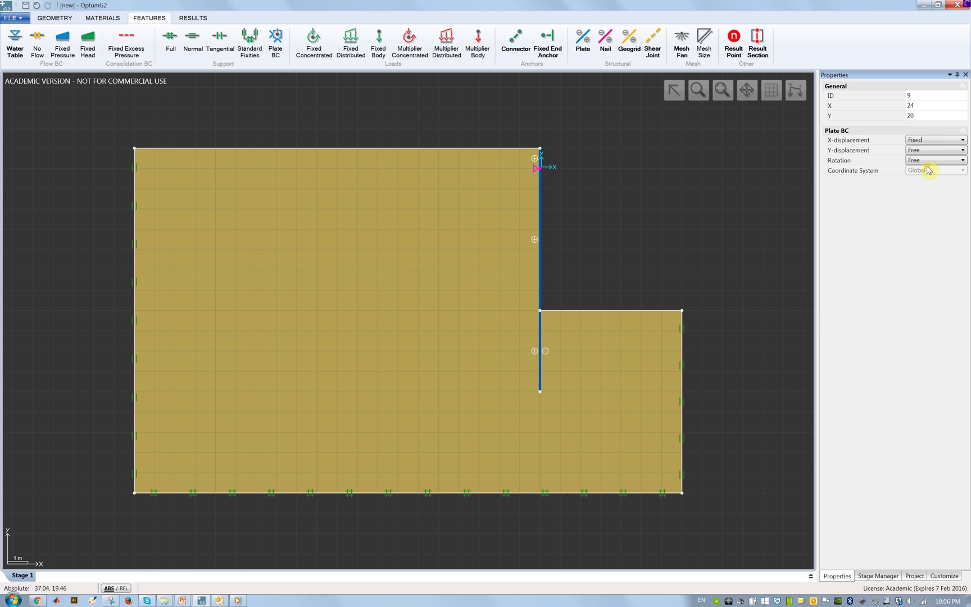
pyautogui.click(721, 183)
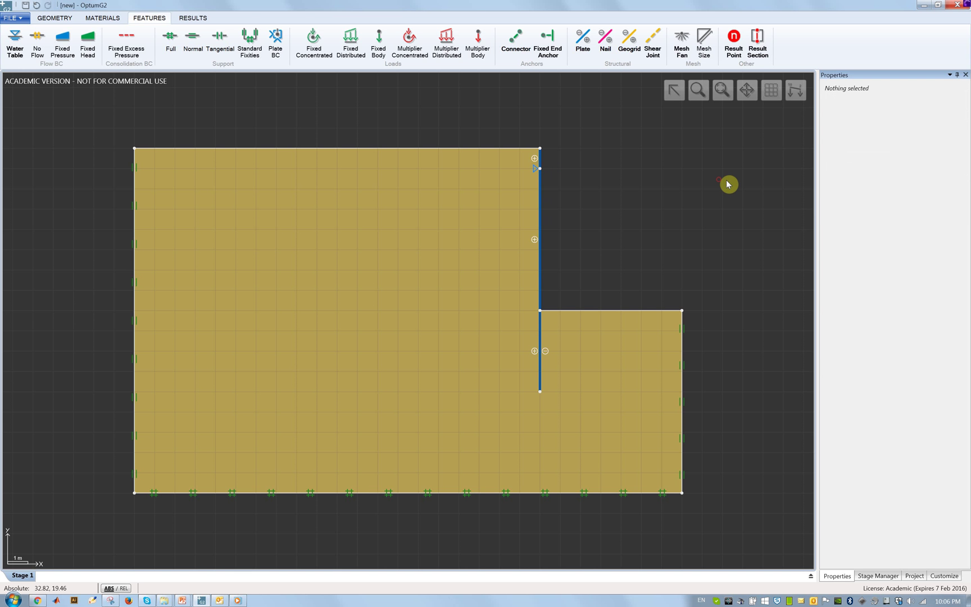
# Set both interface reduction factors of the lower wall segment to 0.6667.
pyautogui.click(541, 358)
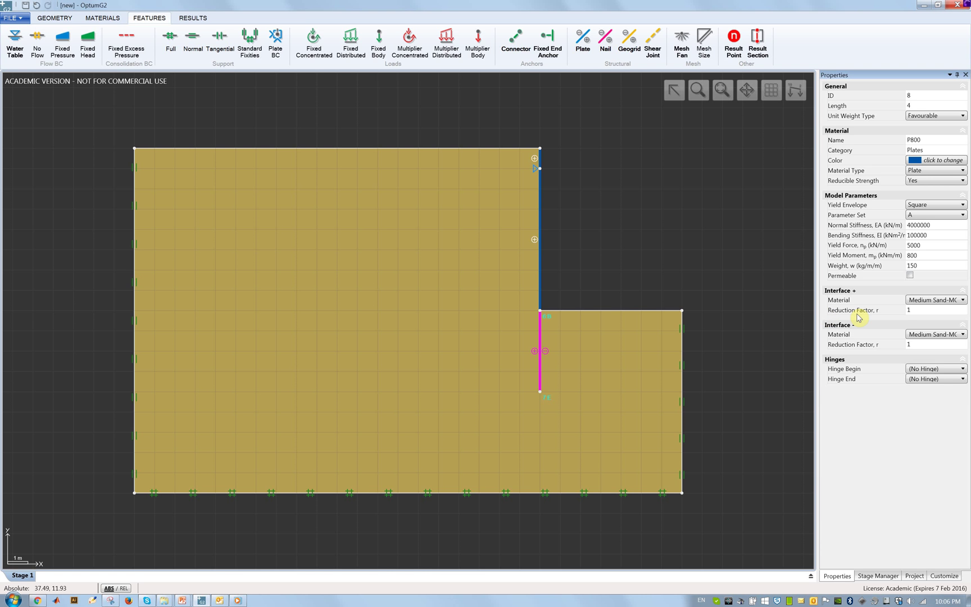
pyautogui.click(917, 312)
pyautogui.write('0.6667')
pyautogui.press('Tab')
pyautogui.click(926, 344)
pyautogui.write('0.6667')
pyautogui.press('Tab')
pyautogui.click(738, 262)
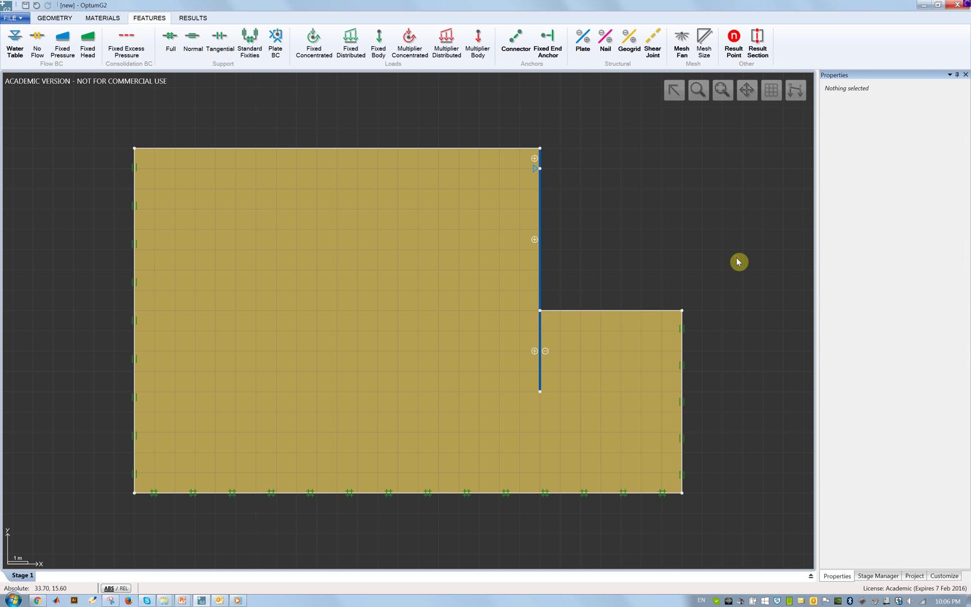
# Set the upper wall segment's interface reduction factor to 0.6667.
pyautogui.click(541, 248)
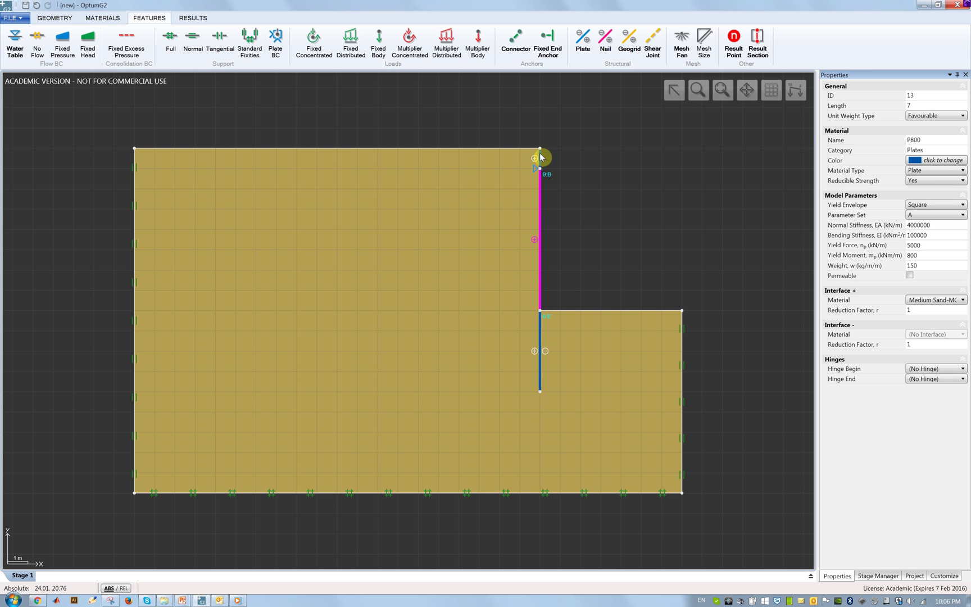
pyautogui.click(949, 293)
pyautogui.write('0.6667')
pyautogui.press('Return')
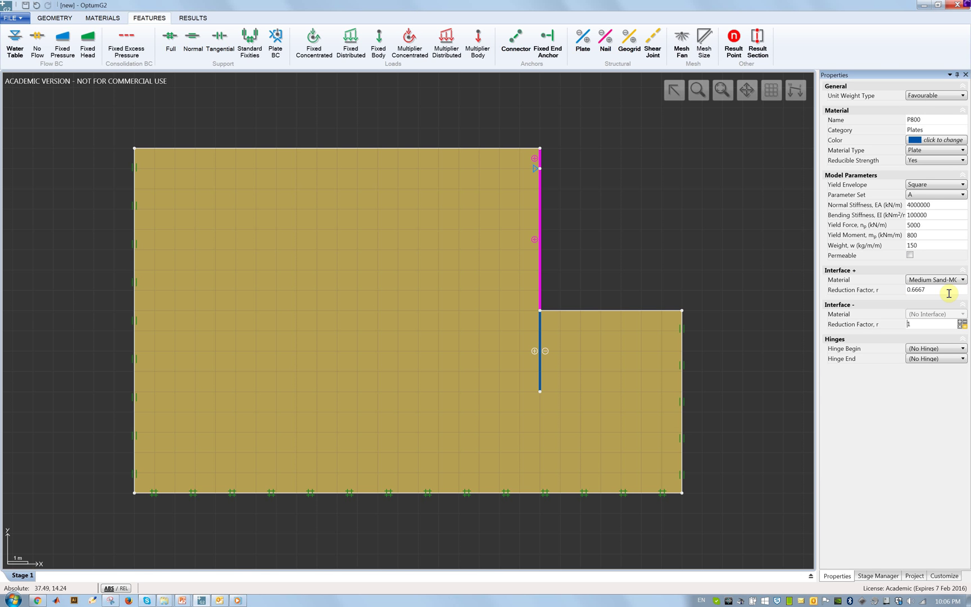
pyautogui.click(764, 276)
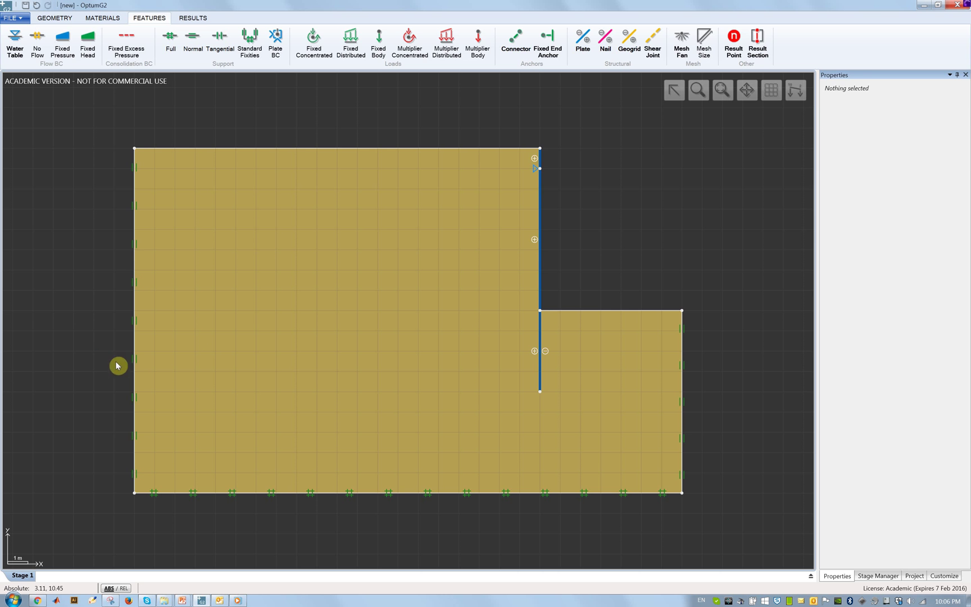
# Pull the domain's left boundary inward and raise its base, zoom to extents, and display Stage 1 settings.
pyautogui.click(134, 369)
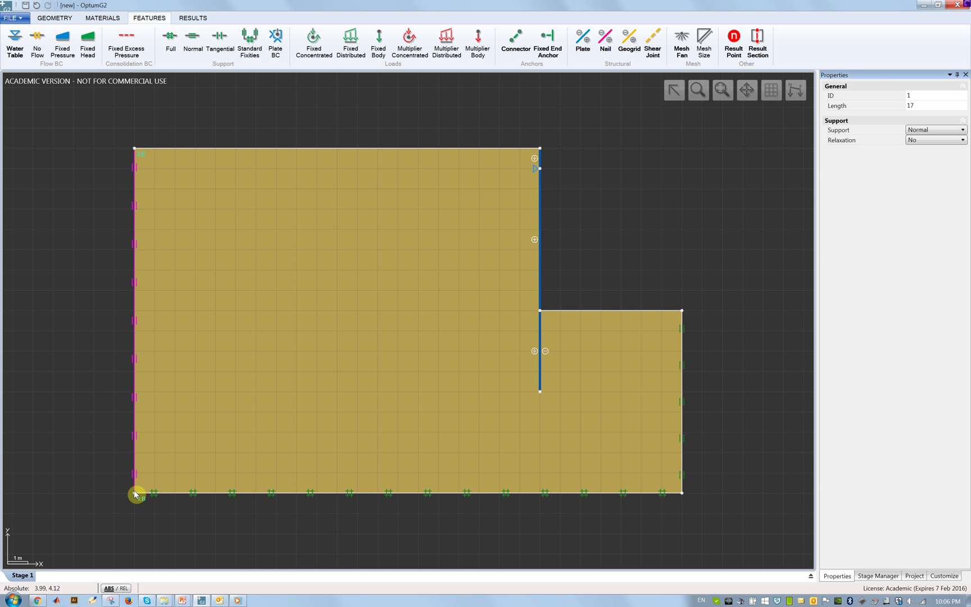
pyautogui.click(134, 493)
pyautogui.moveTo(144, 495); pyautogui.dragTo(234, 432)
pyautogui.click(253, 494)
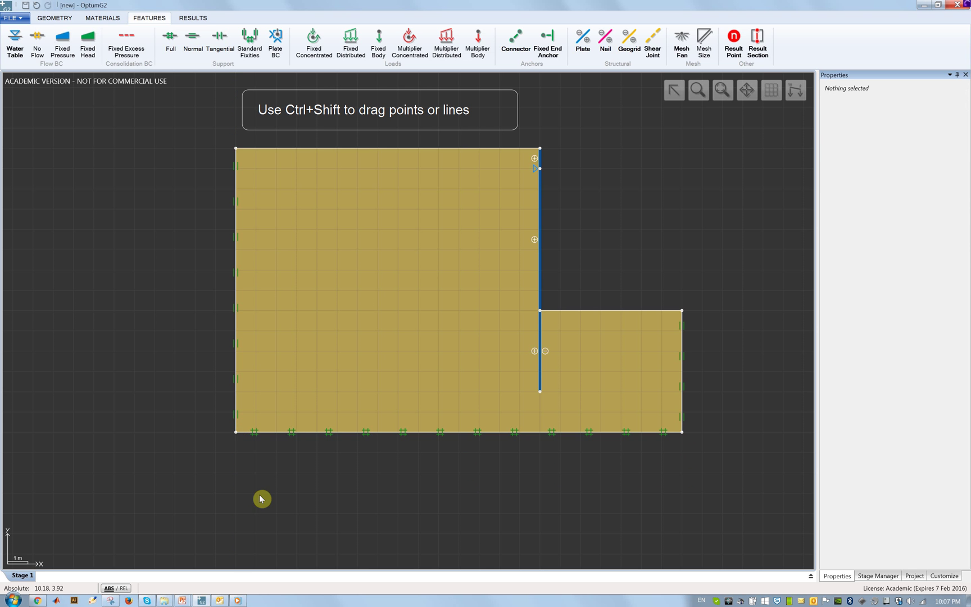
pyautogui.click(723, 92)
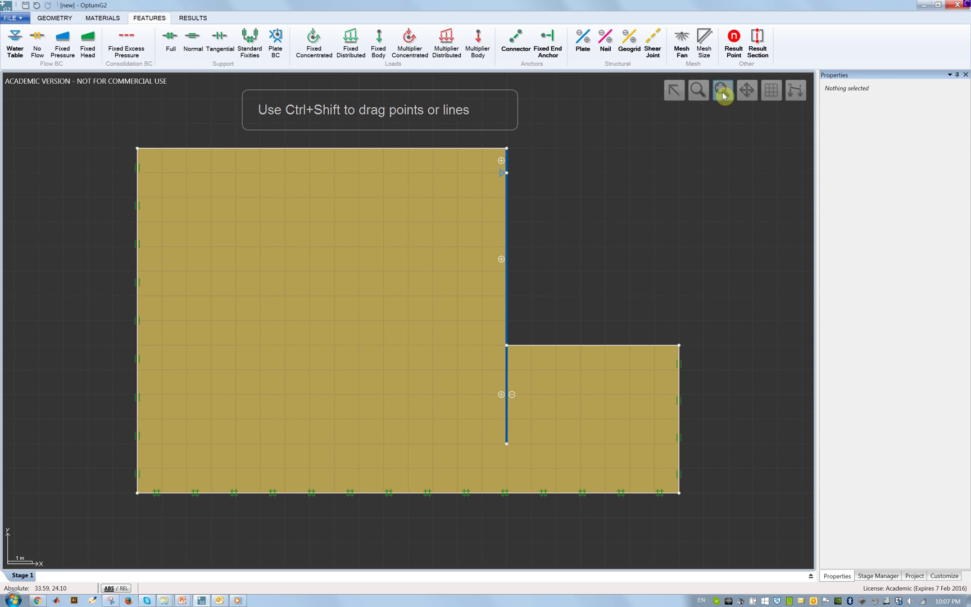
pyautogui.click(557, 229)
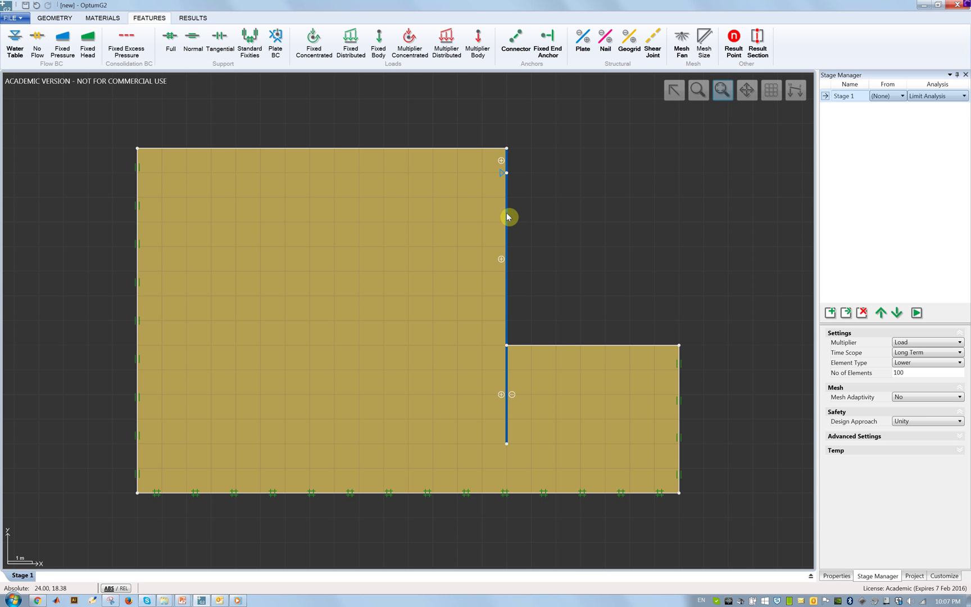
# Change Stage 1's analysis type to Strength Reduction and start choosing where strength is reduced.
pyautogui.click(949, 97)
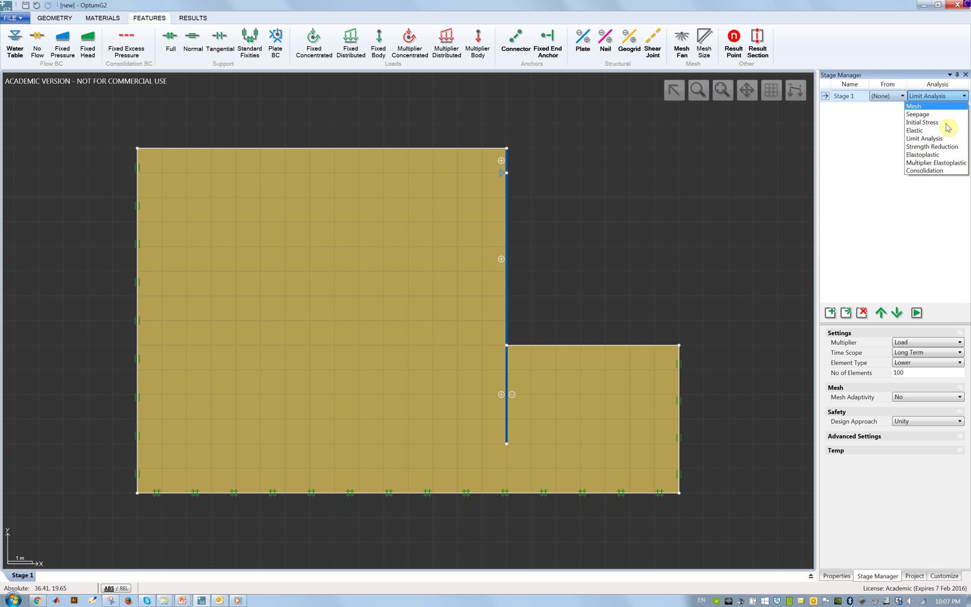
pyautogui.click(948, 146)
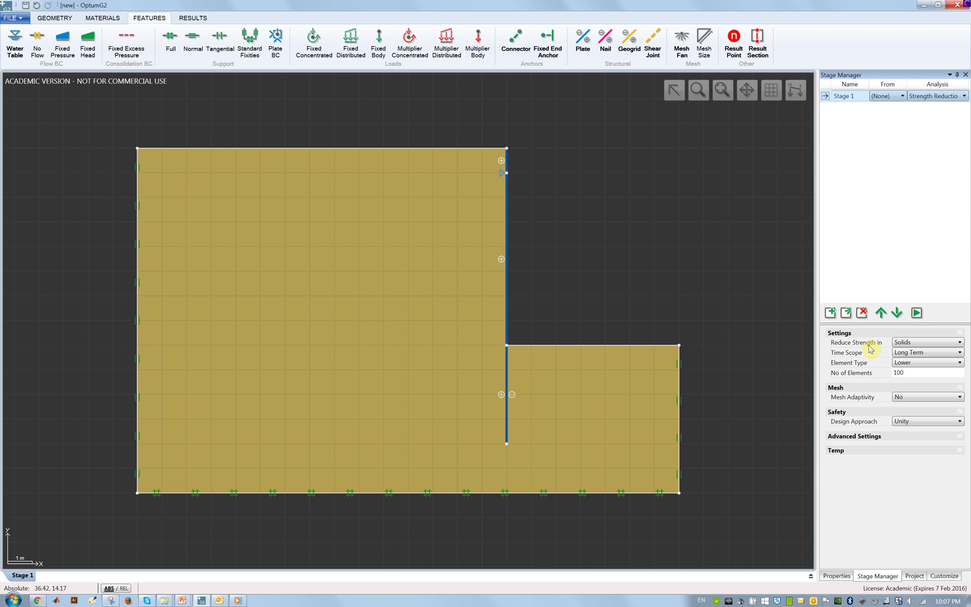
pyautogui.click(924, 344)
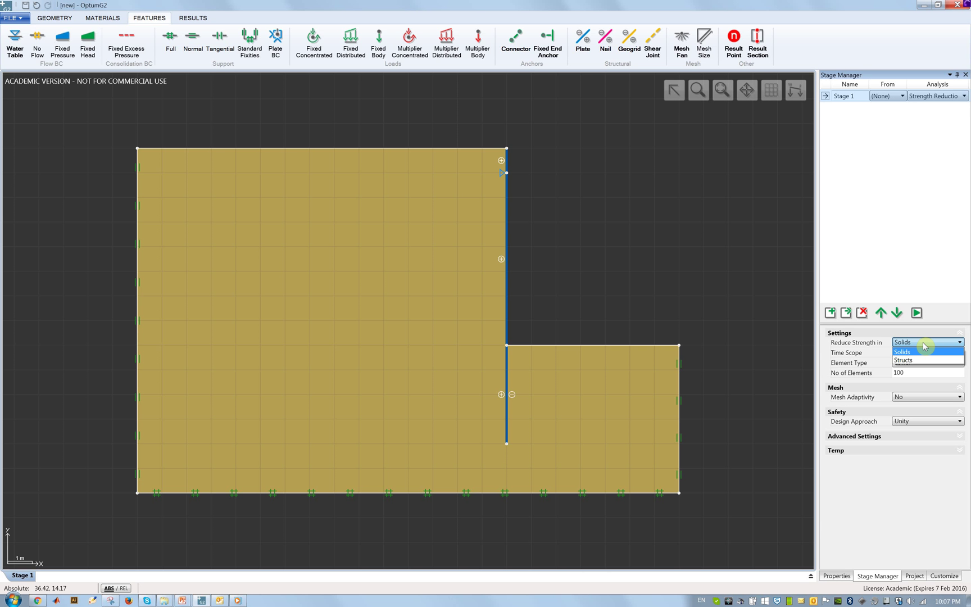
# Reduce strength in Structs, use 1000 Lower elements, and turn mesh adaptivity on.
pyautogui.click(923, 359)
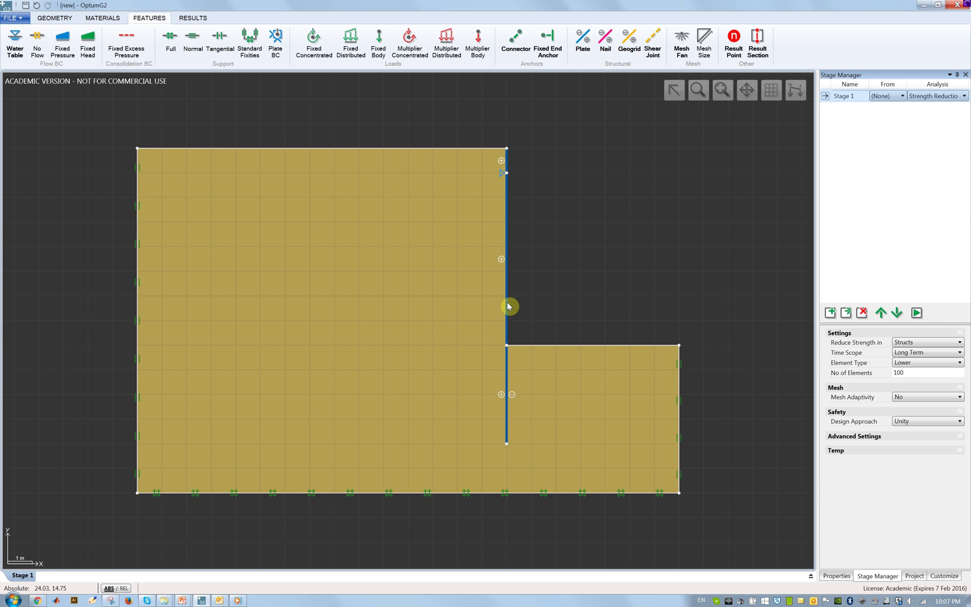
pyautogui.click(928, 363)
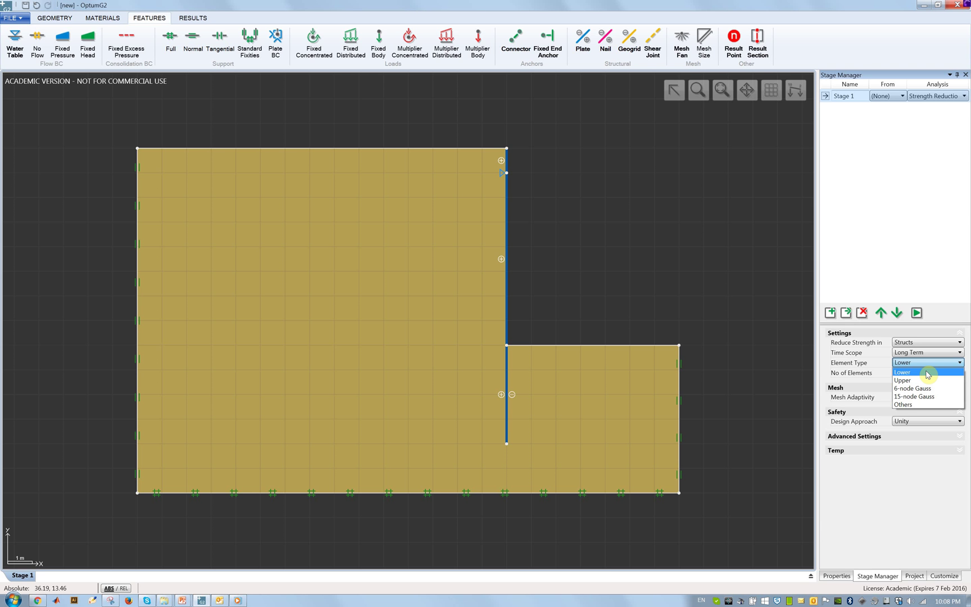
pyautogui.click(927, 373)
pyautogui.click(925, 373)
pyautogui.write('000')
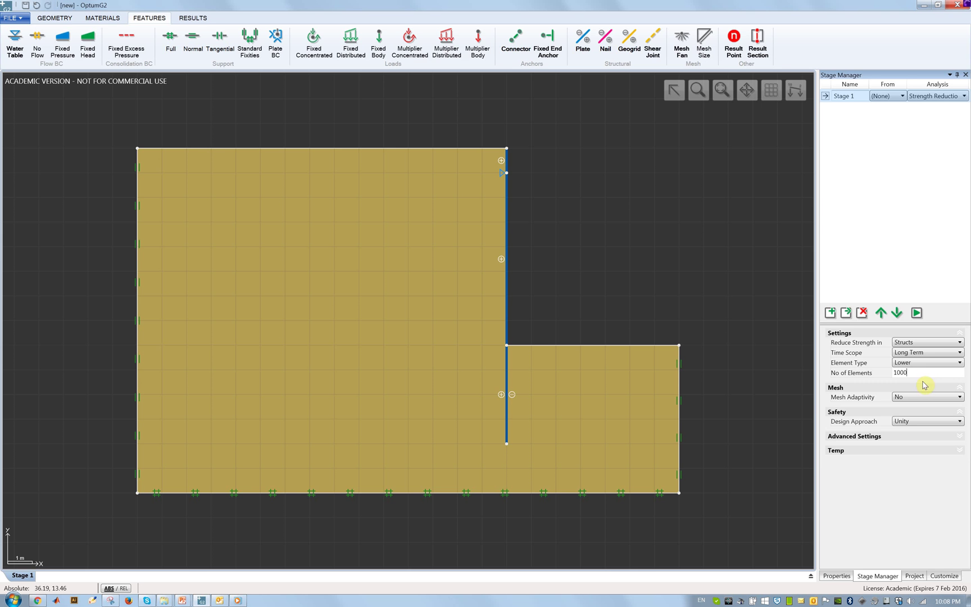
pyautogui.click(922, 397)
pyautogui.click(921, 415)
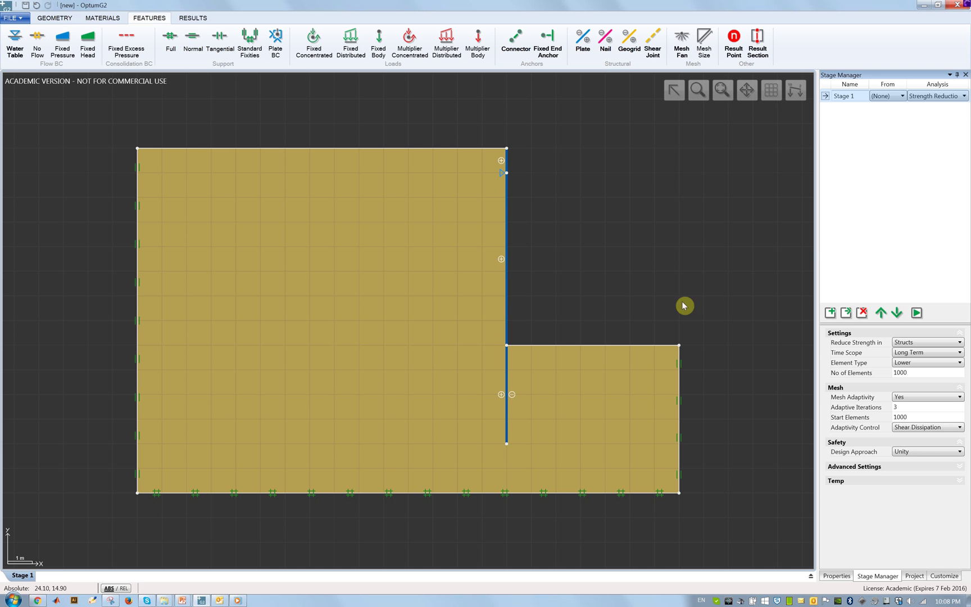
# Clone Stage 1 into a new Stage 2.
pyautogui.click(847, 313)
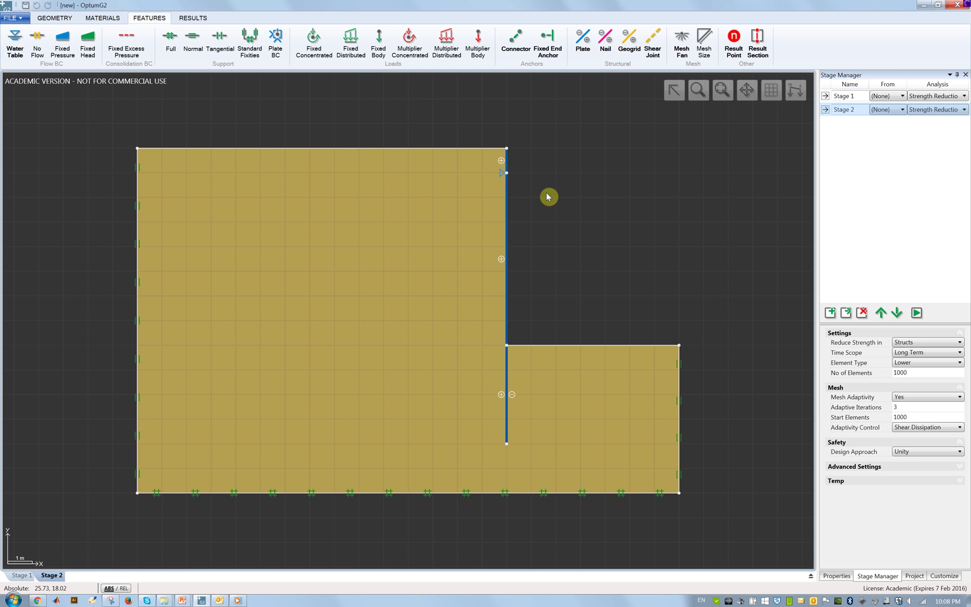
# Assign Rigid Plate to all three wall plate segments in Stage 2.
pyautogui.click(506, 168)
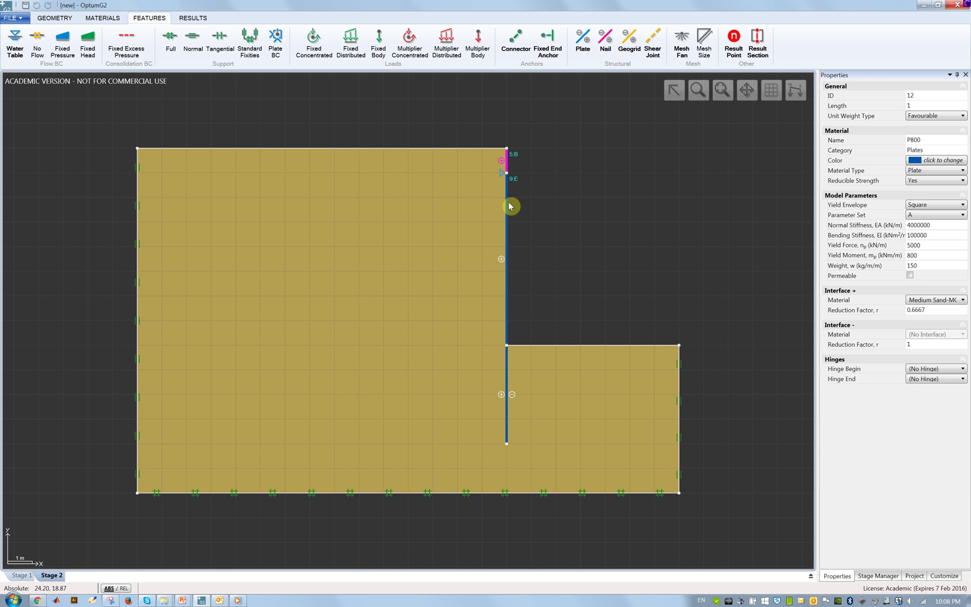
pyautogui.keyDown('ctrl'); pyautogui.click(508, 206); pyautogui.keyUp('ctrl')
pyautogui.keyDown('ctrl'); pyautogui.click(507, 368); pyautogui.keyUp('ctrl')
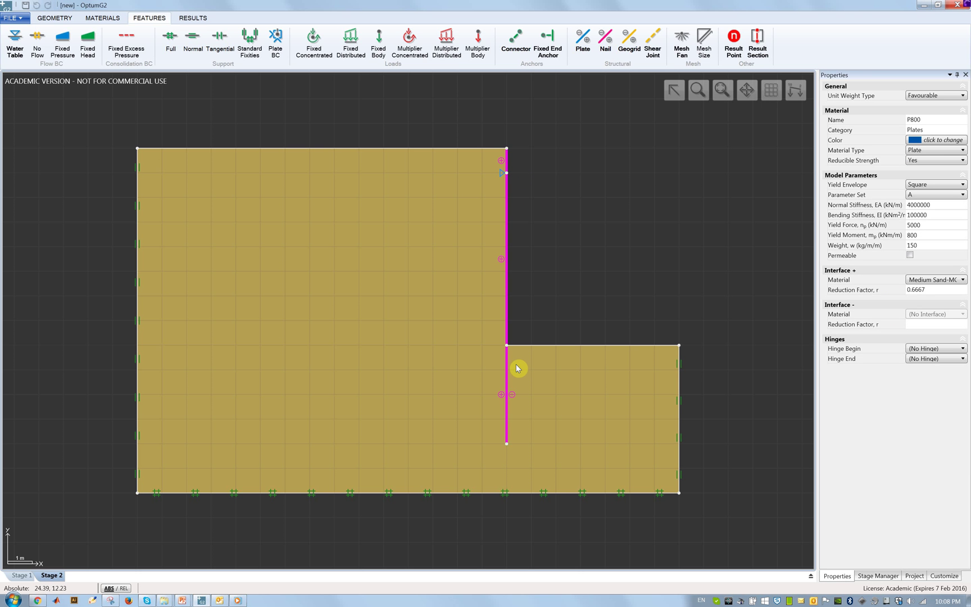
pyautogui.click(102, 18)
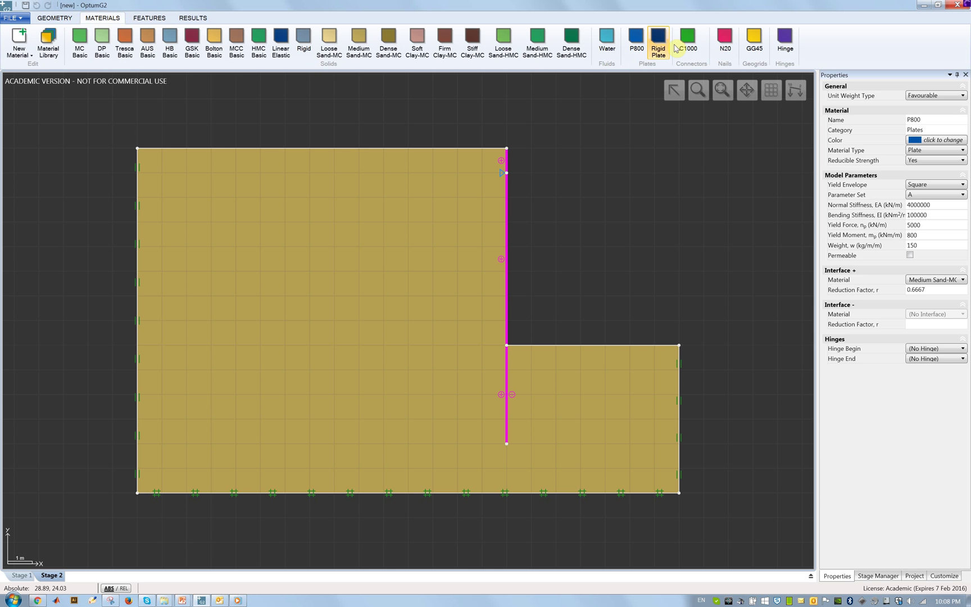
pyautogui.click(658, 40)
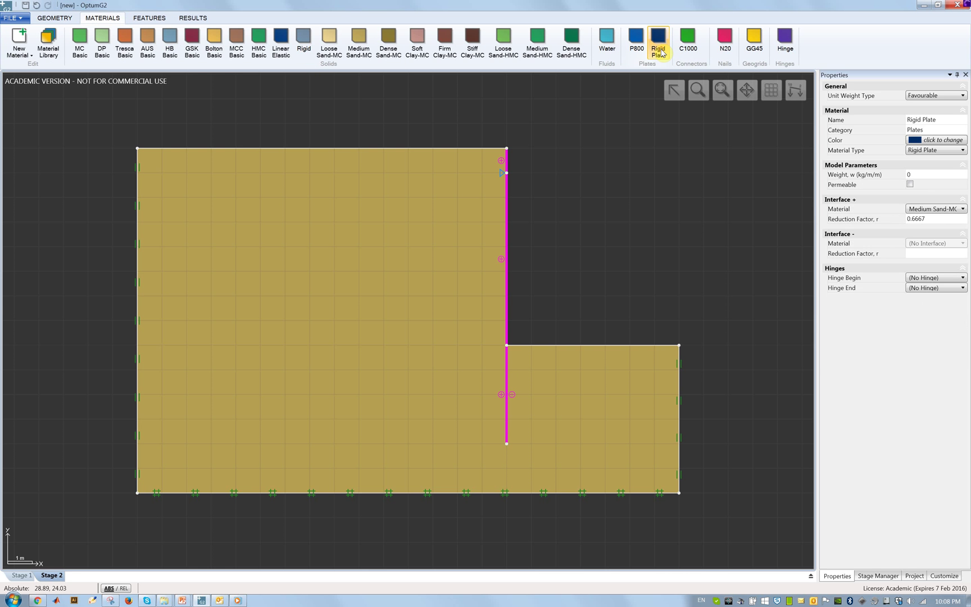
pyautogui.click(570, 209)
# Remove the plate support from point 9 to make room for the anchor.
pyautogui.click(505, 173)
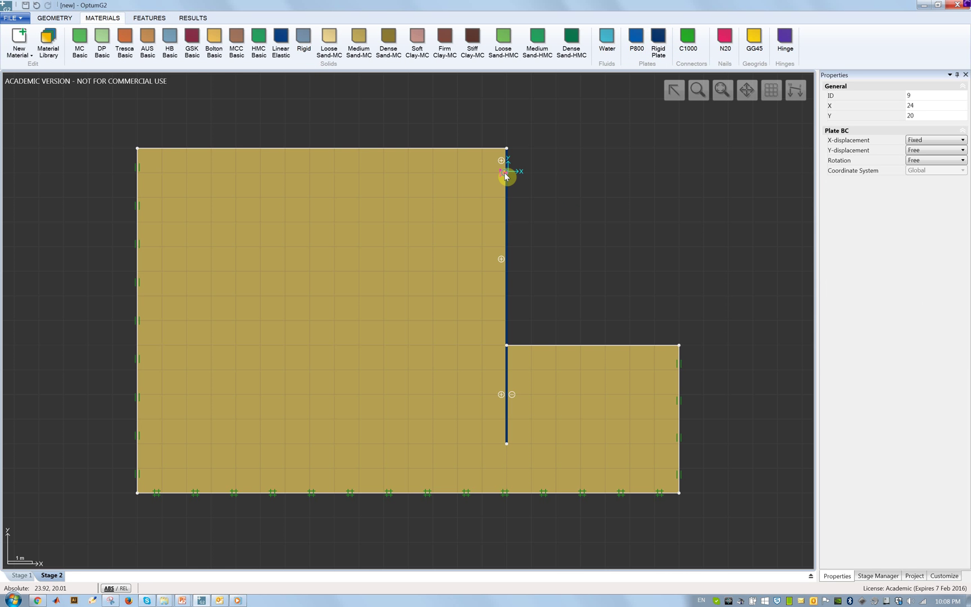
pyautogui.moveTo(556, 193)
pyautogui.click(616, 192)
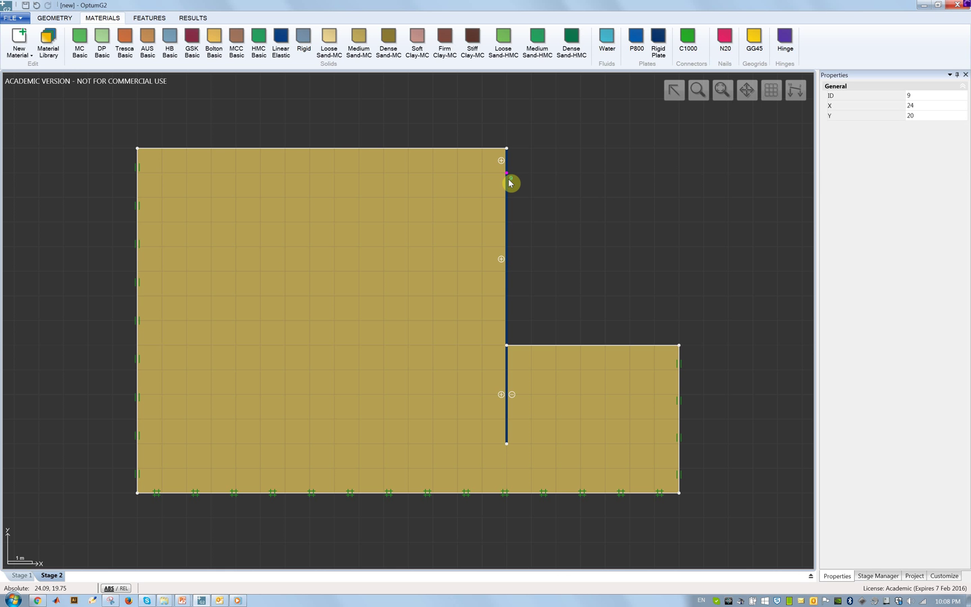
pyautogui.click(149, 18)
# Check the wall-top anchor's C1000 properties, then deselect it to show the Stage 1 and Stage 2 list.
pyautogui.click(547, 45)
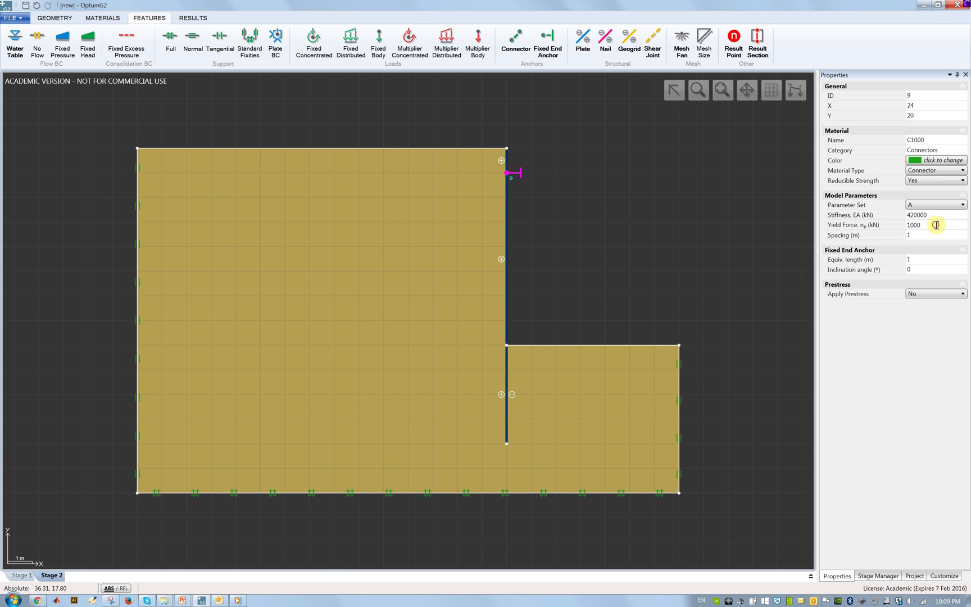
pyautogui.click(743, 230)
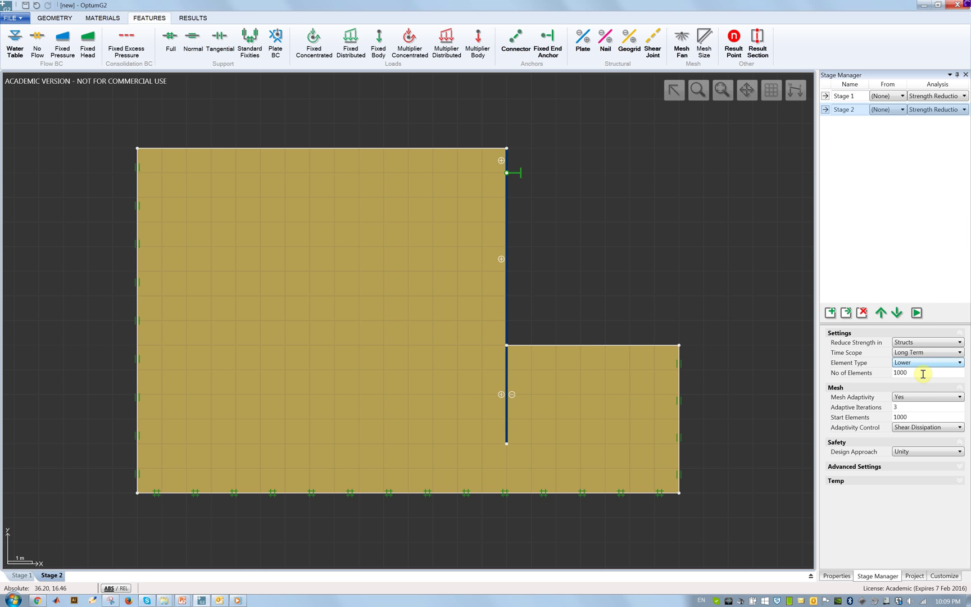
# Select Stage 1's upper wall plate, showing P800 material with yield force 5000 kN/m and moment 800 kNm/m.
pyautogui.click(851, 98)
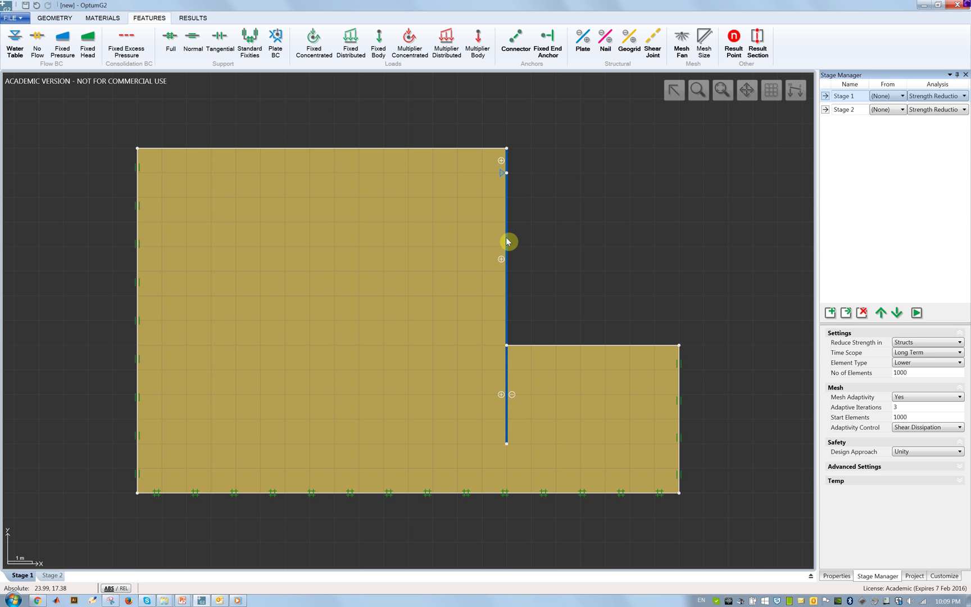
pyautogui.click(851, 110)
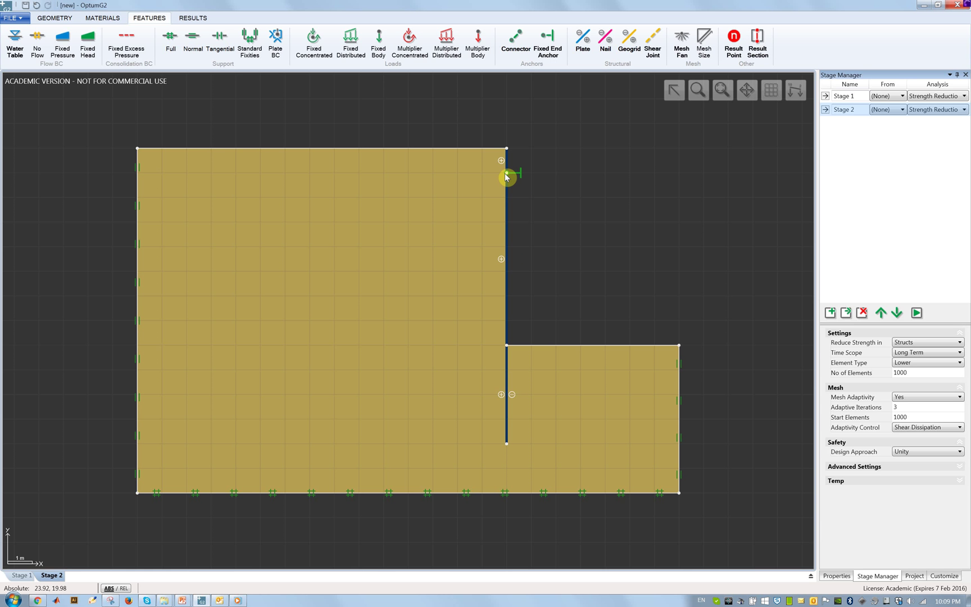
pyautogui.click(847, 96)
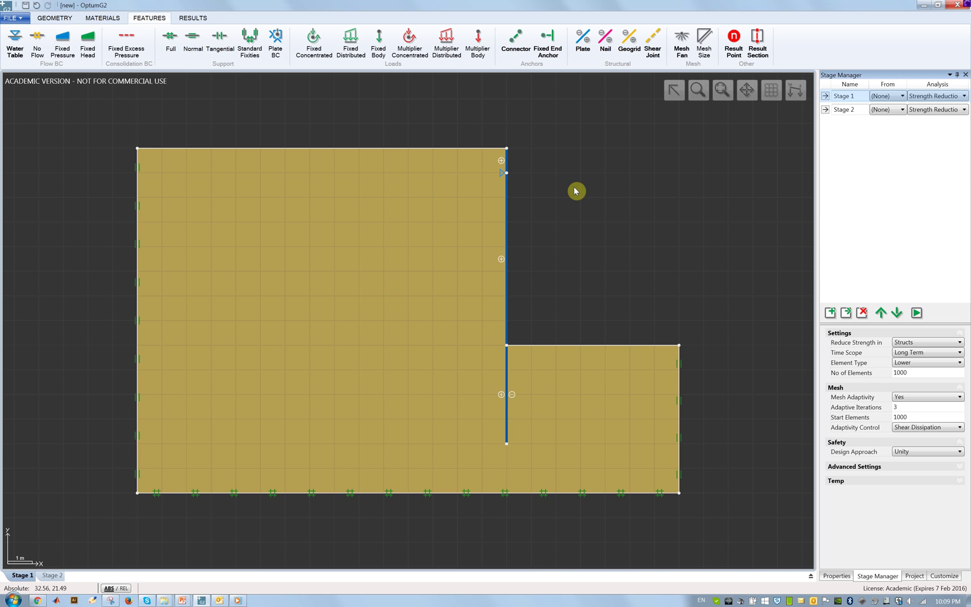
pyautogui.click(508, 211)
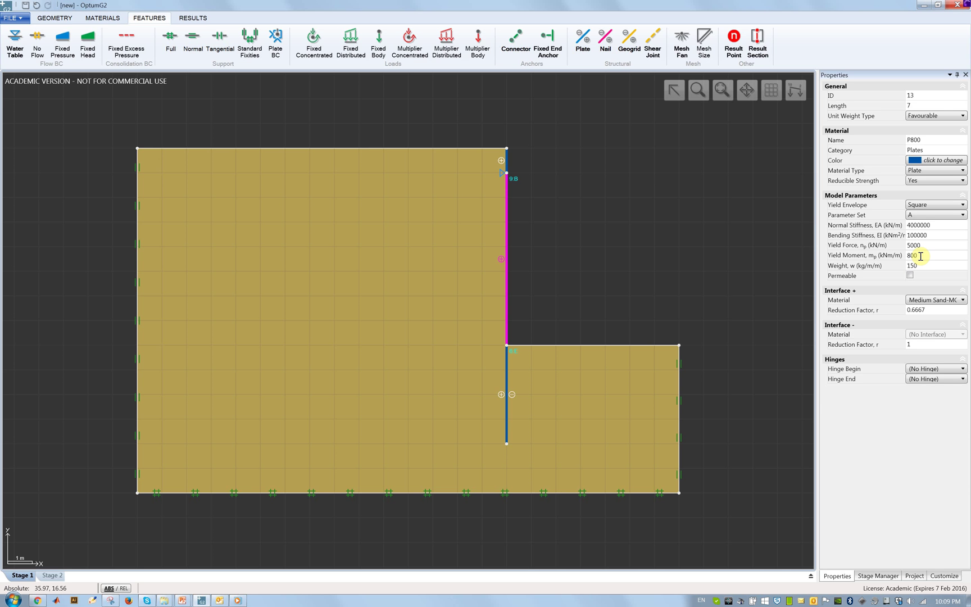
# Confirm the upper wall segment is a Rigid Plate in Stage 2, then deselect it.
pyautogui.click(747, 247)
pyautogui.click(848, 109)
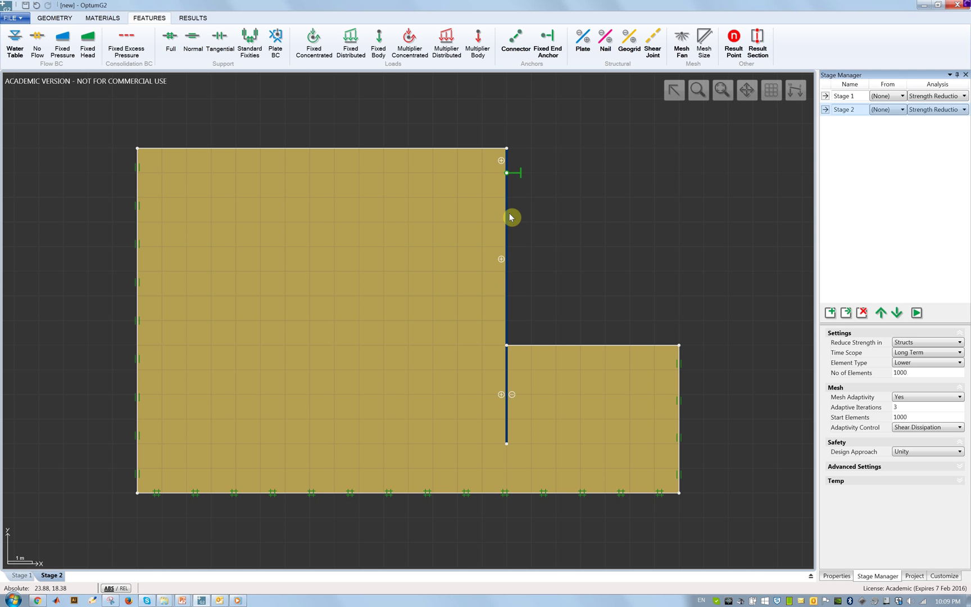
pyautogui.click(507, 218)
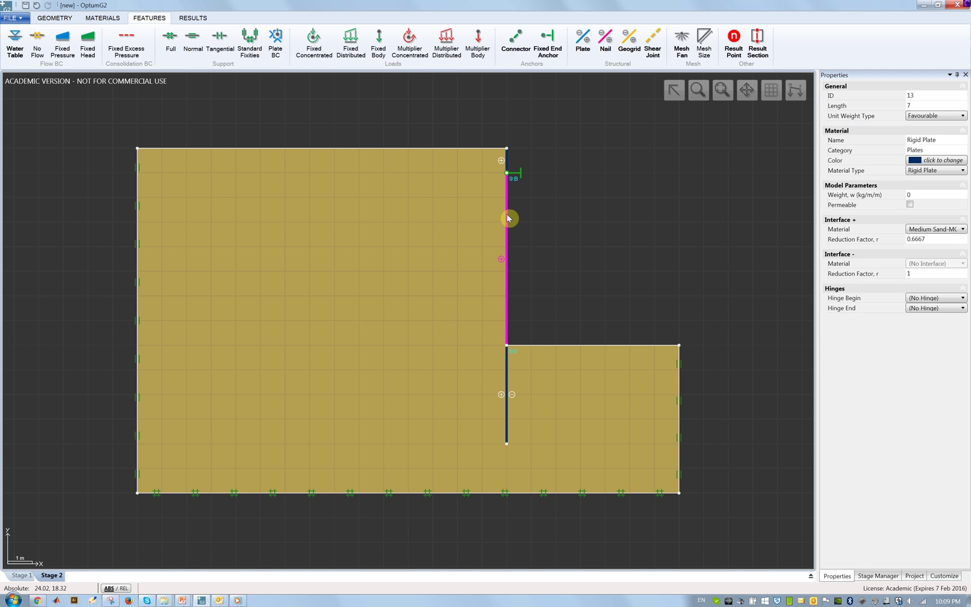
pyautogui.click(659, 239)
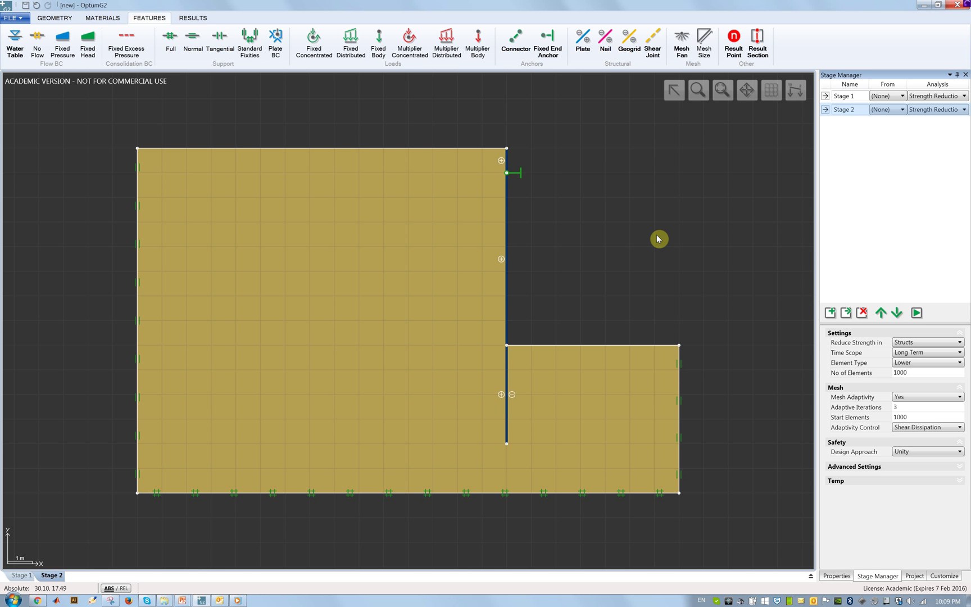
# Run both stages and close the log once Stage 2 reports SRF 16.95 and max moment 213.3 kNm/m.
pyautogui.click(917, 312)
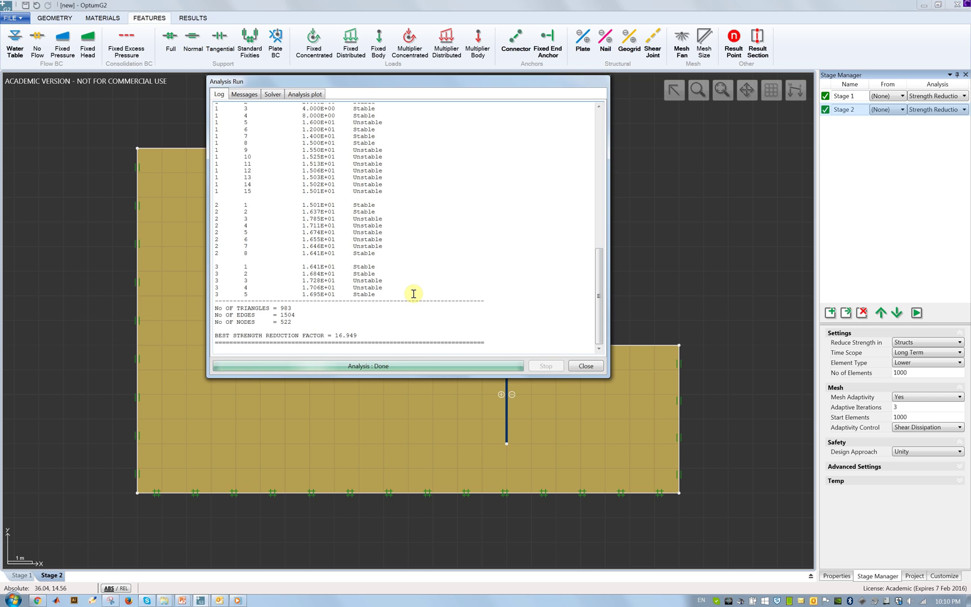
pyautogui.click(585, 366)
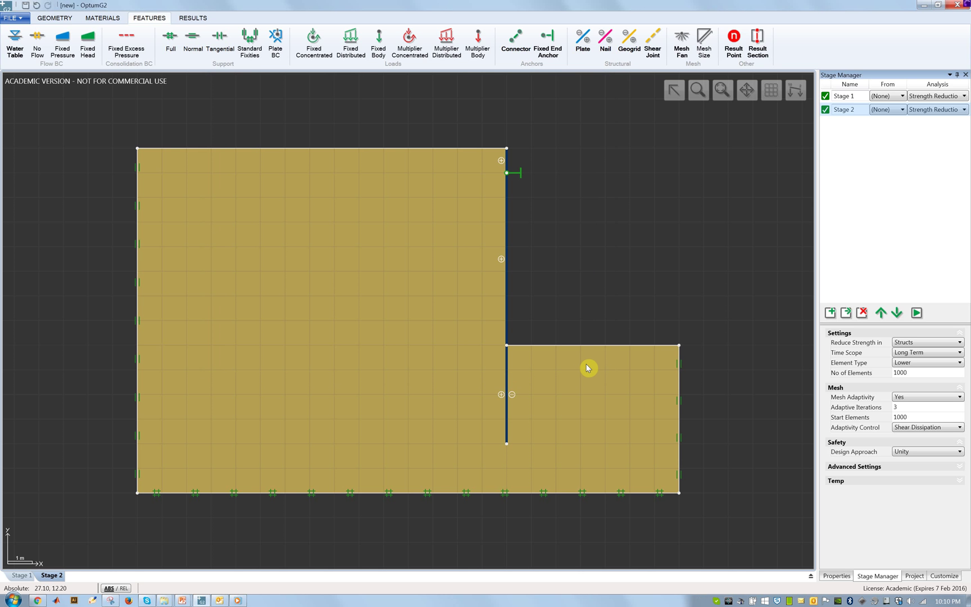
# Show Stage 1 results and play, then stop, the deformation animation.
pyautogui.click(851, 97)
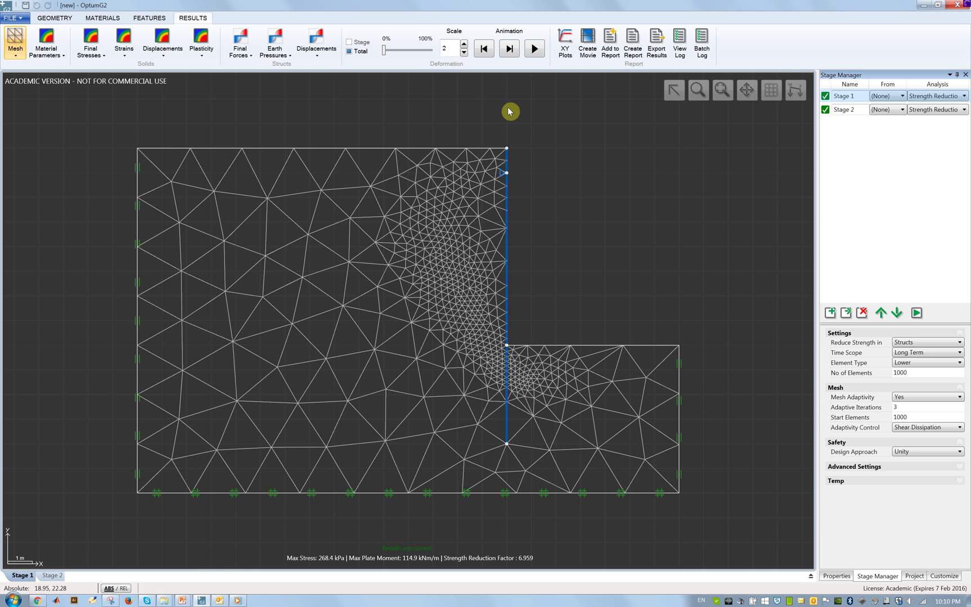
pyautogui.click(535, 50)
pyautogui.click(533, 50)
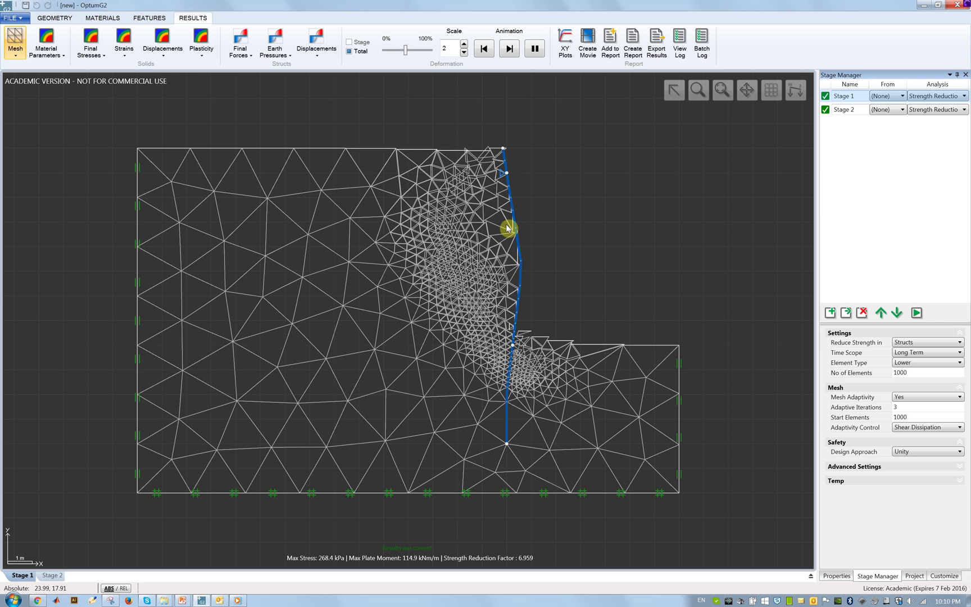
pyautogui.click(484, 49)
# Display Stage 1's bending moment diagram (max 114.9 kNm/m) and read the top support reaction Rx −114.902 kN/m.
pyautogui.click(240, 50)
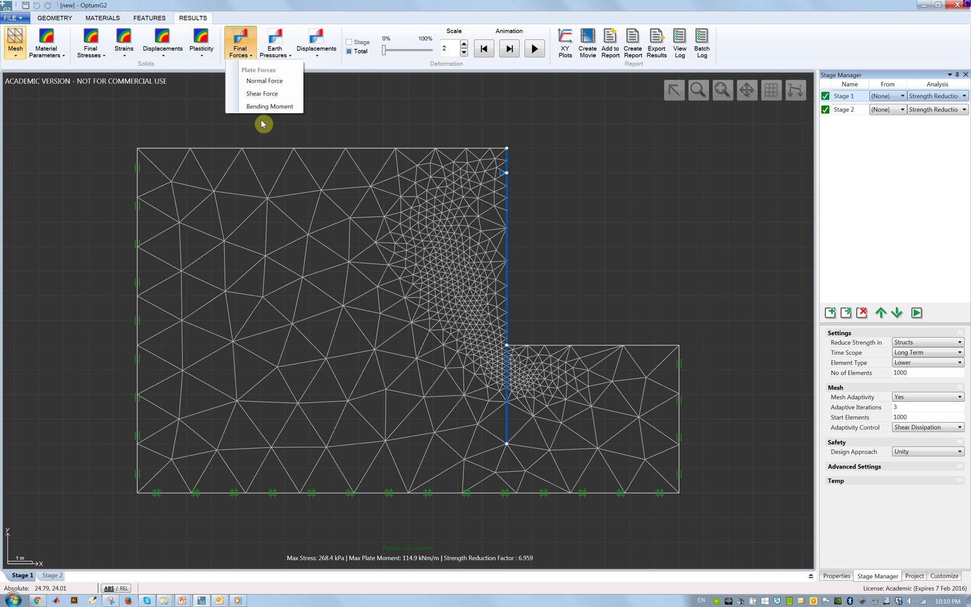
pyautogui.click(273, 108)
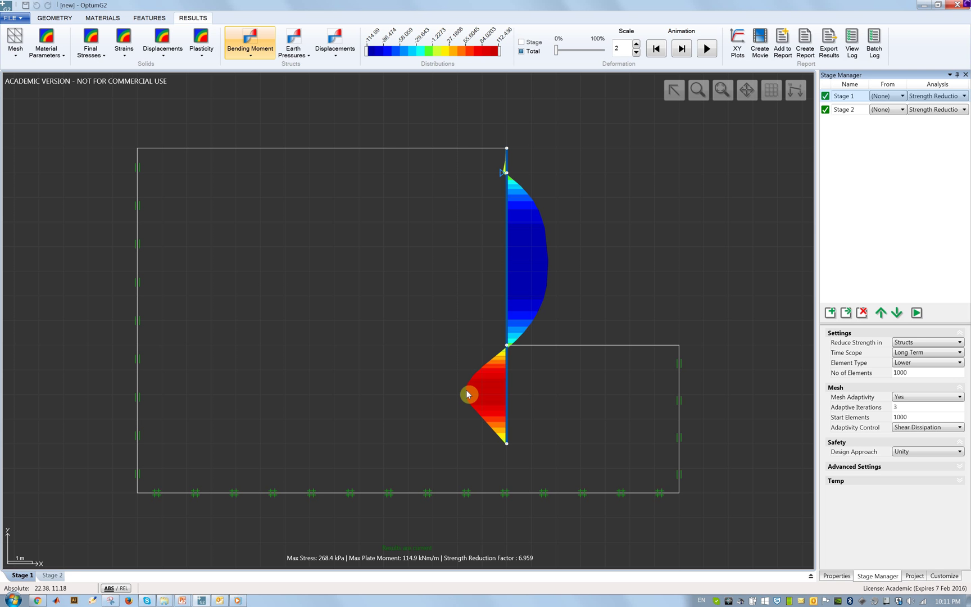
pyautogui.click(509, 177)
pyautogui.click(509, 176)
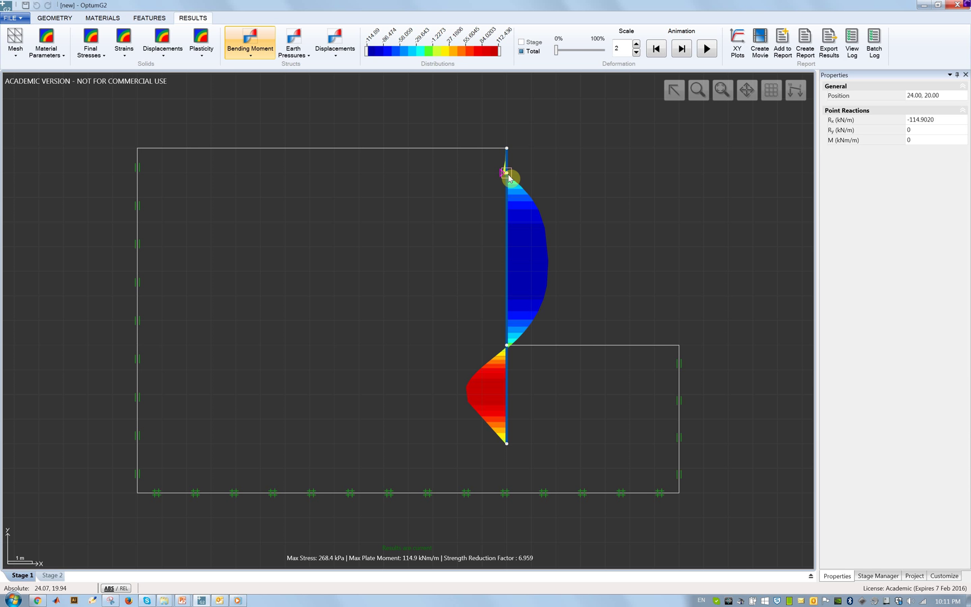
# Show Stage 2 results and play, then stop, the deformation animation.
pyautogui.click(878, 576)
pyautogui.click(849, 109)
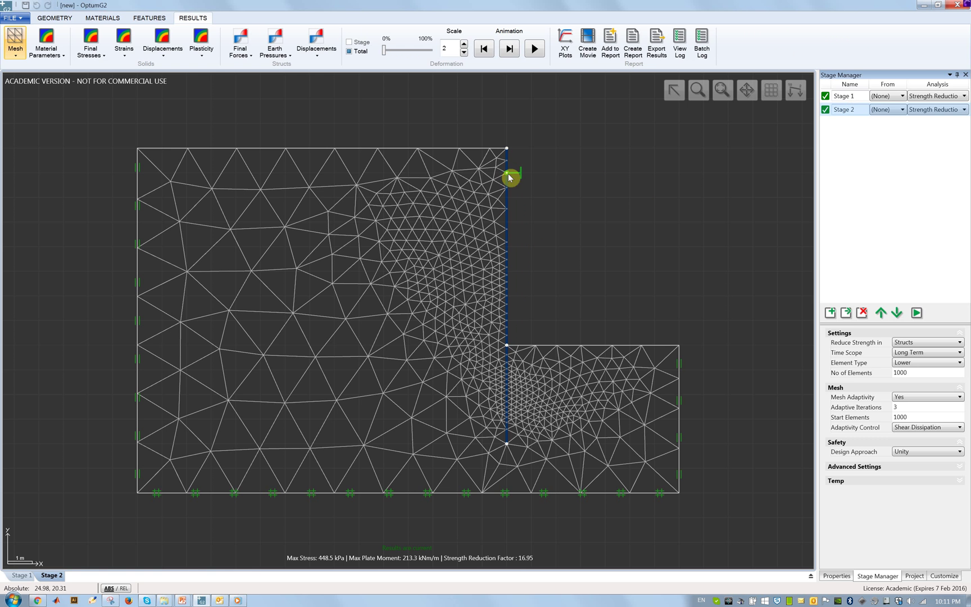
pyautogui.click(533, 49)
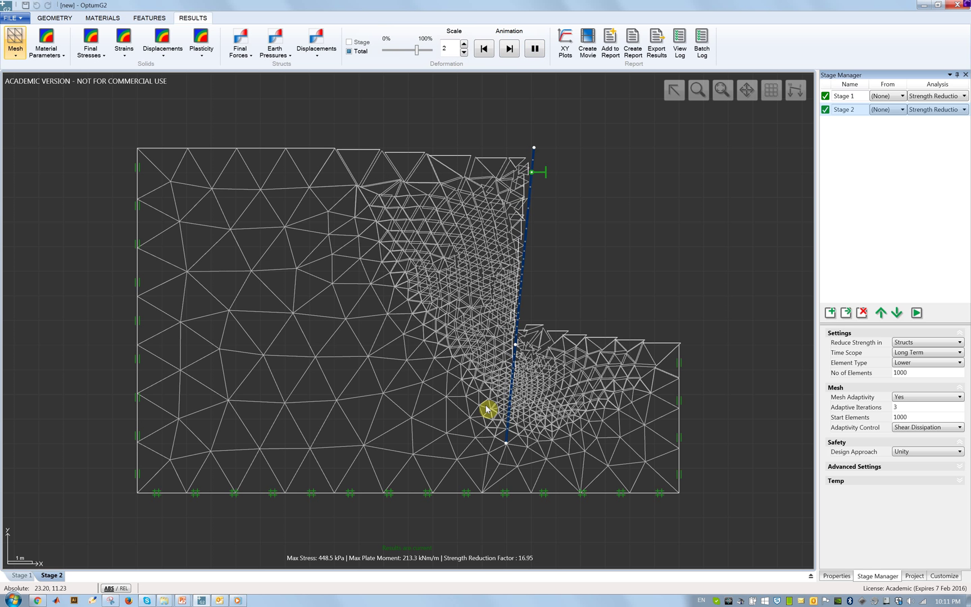
pyautogui.click(536, 56)
# Display Stage 2's bending moment diagram, read the anchor reaction −58.9997 kN, and switch to PowerPoint.
pyautogui.click(240, 44)
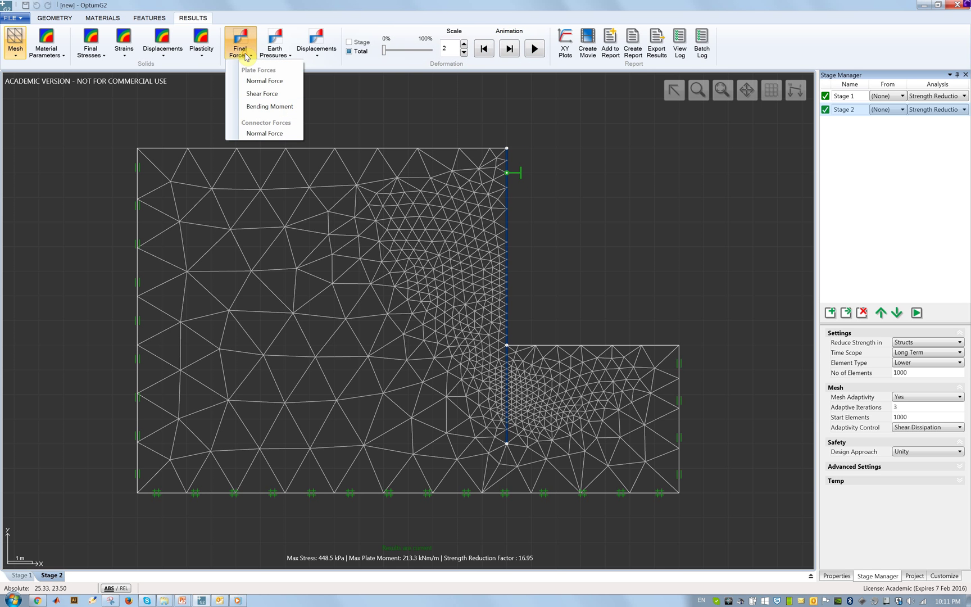
pyautogui.click(287, 107)
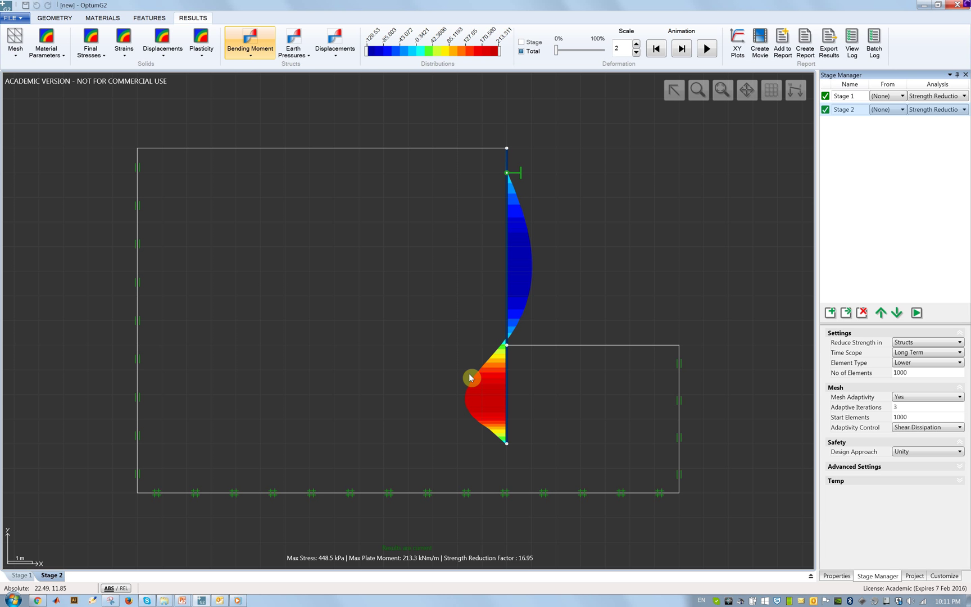
pyautogui.click(508, 179)
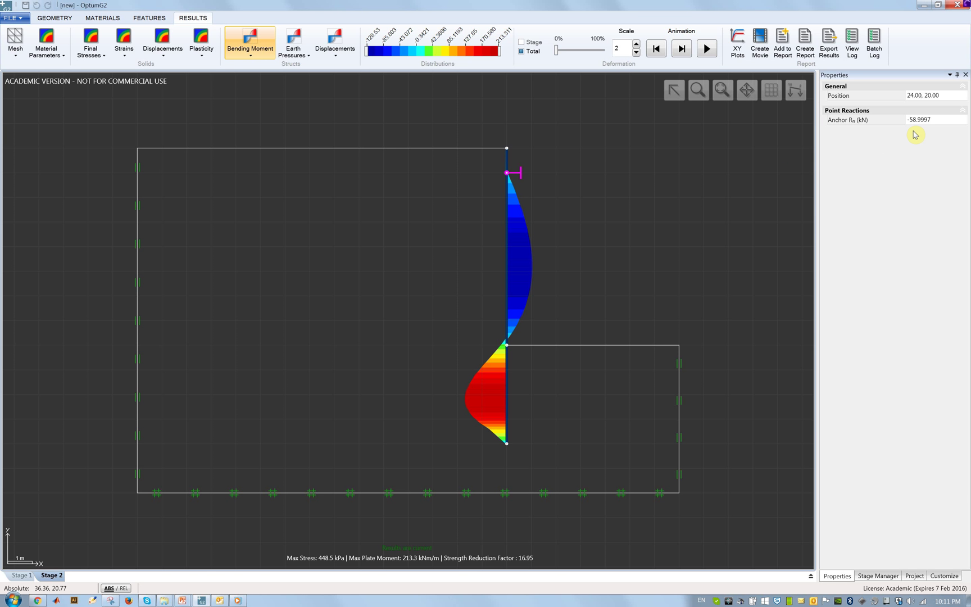
pyautogui.hotkey('alt', 'Tab')
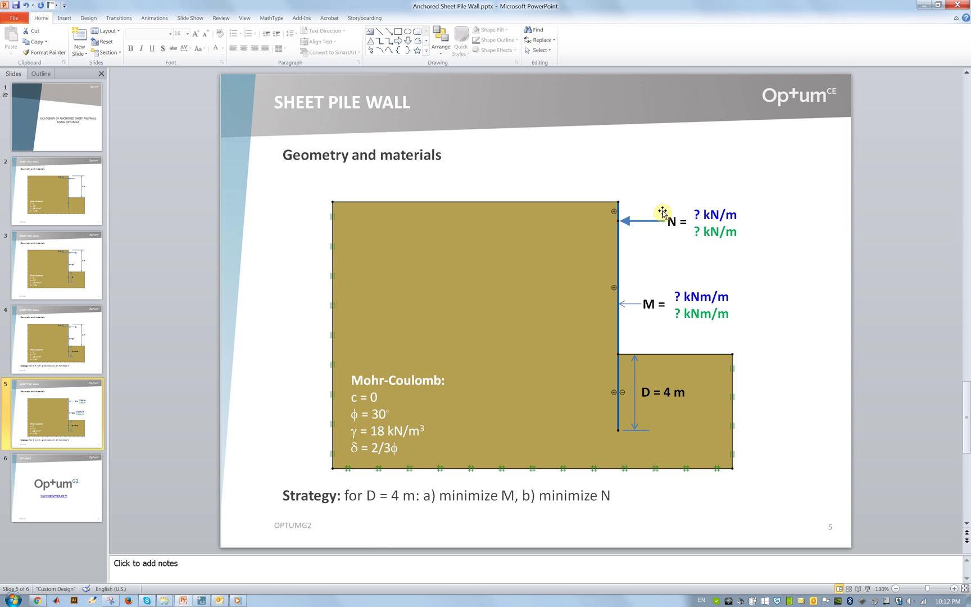
# On slide 5, replace the first M '?' and the first N '?' with 115.
pyautogui.click(674, 293)
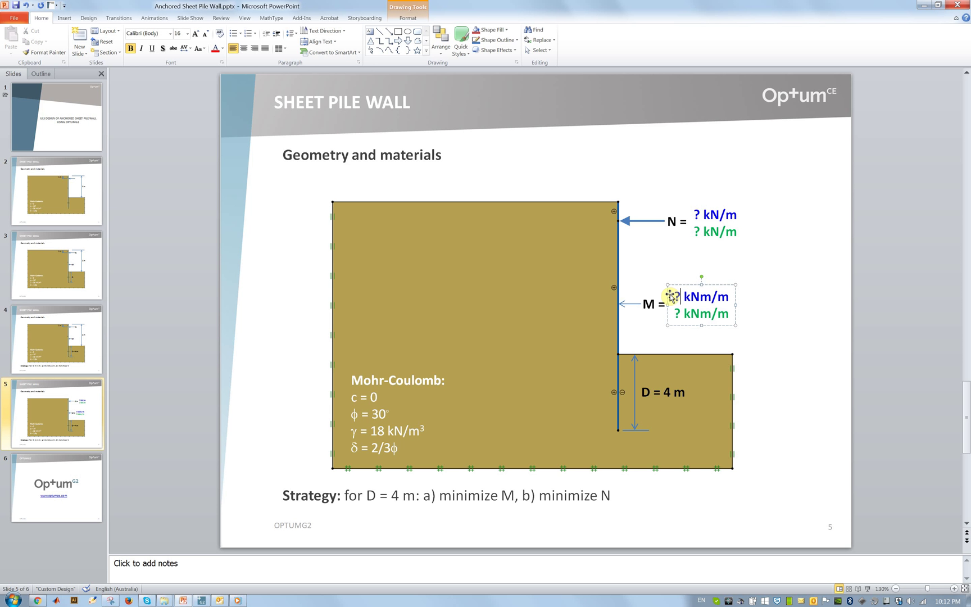
pyautogui.press('BackSpace')
pyautogui.write('1')
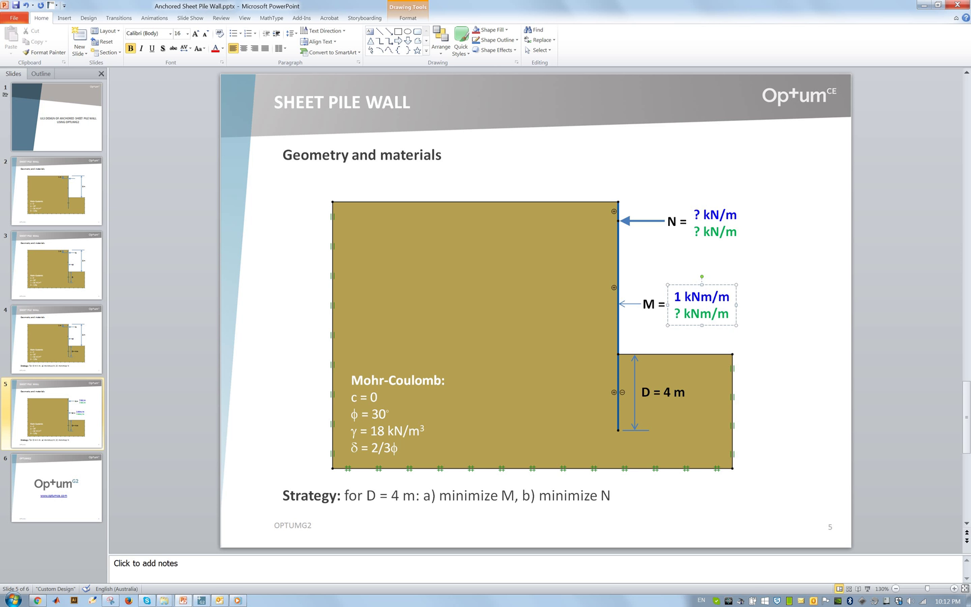
pyautogui.write('5')
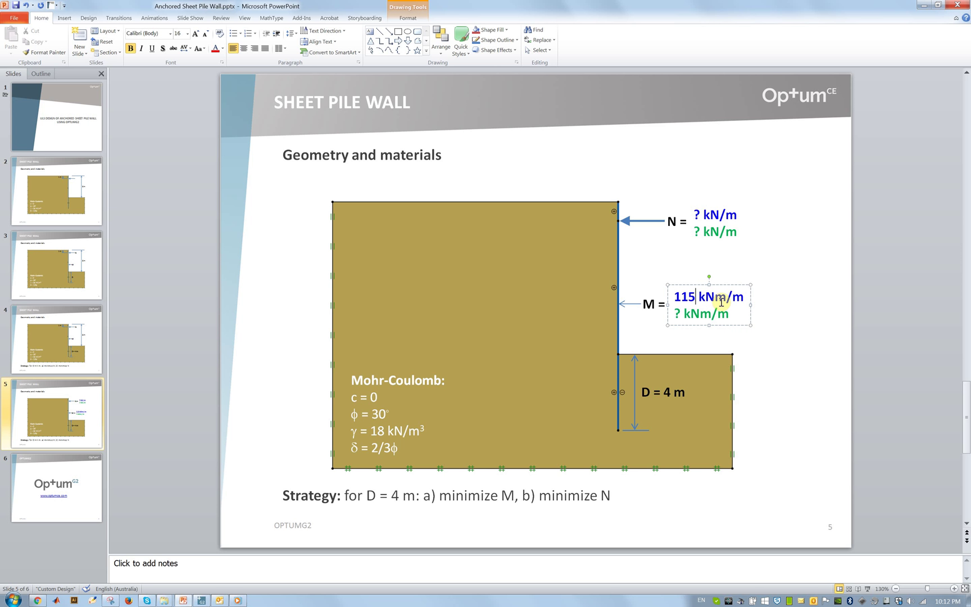
pyautogui.click(697, 214)
pyautogui.press('BackSpace')
pyautogui.write('115')
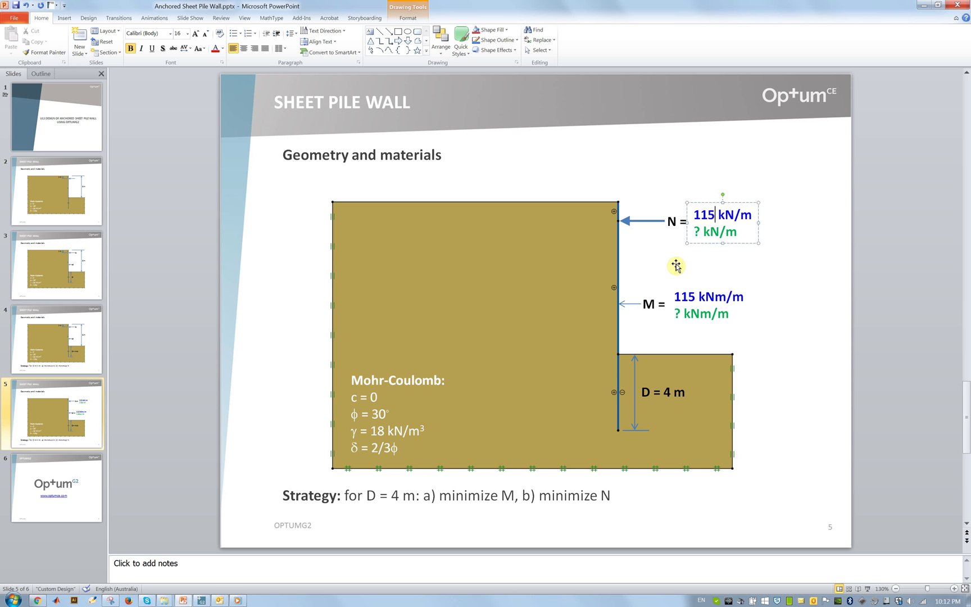
# Replace the second N '?' with 59 and the second M '?' with 213.
pyautogui.click(697, 231)
pyautogui.press('Right')
pyautogui.press('BackSpace')
pyautogui.write('59')
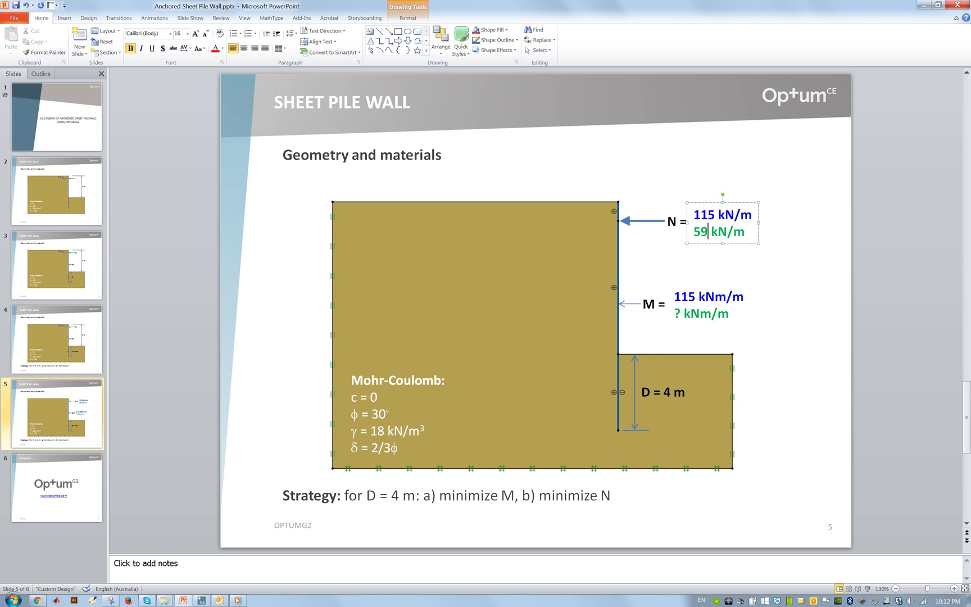
pyautogui.click(676, 315)
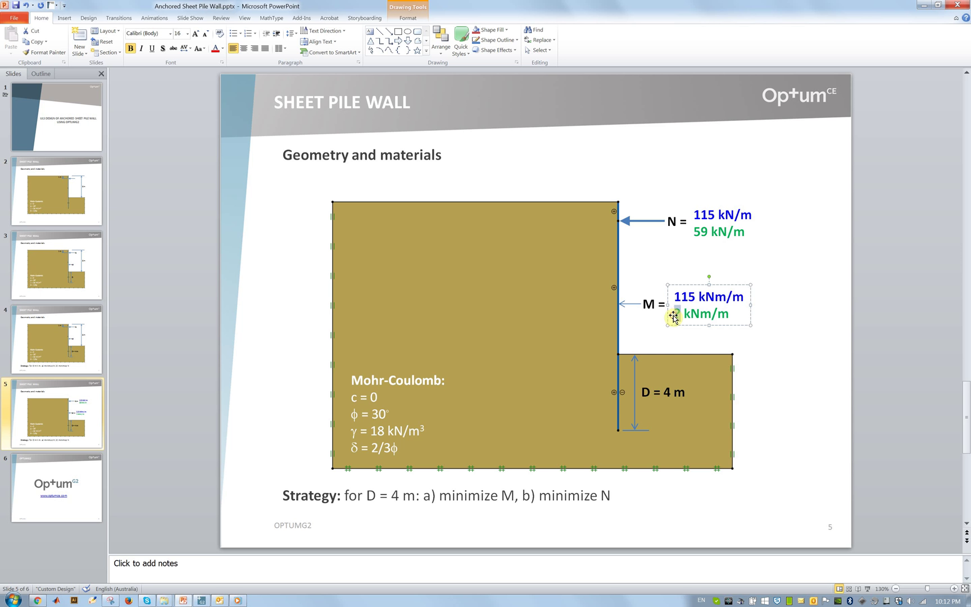
pyautogui.press('Delete')
pyautogui.write('213')
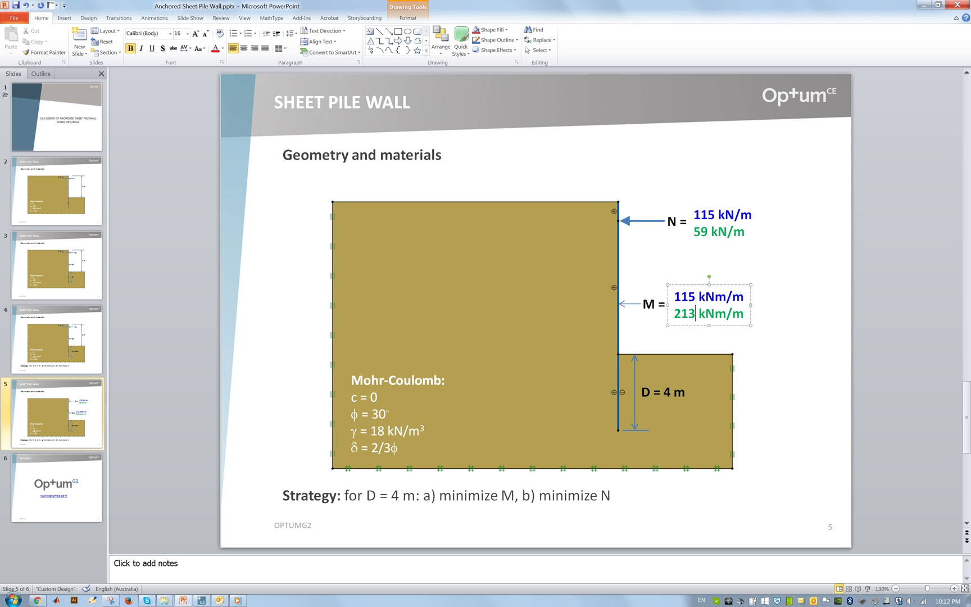